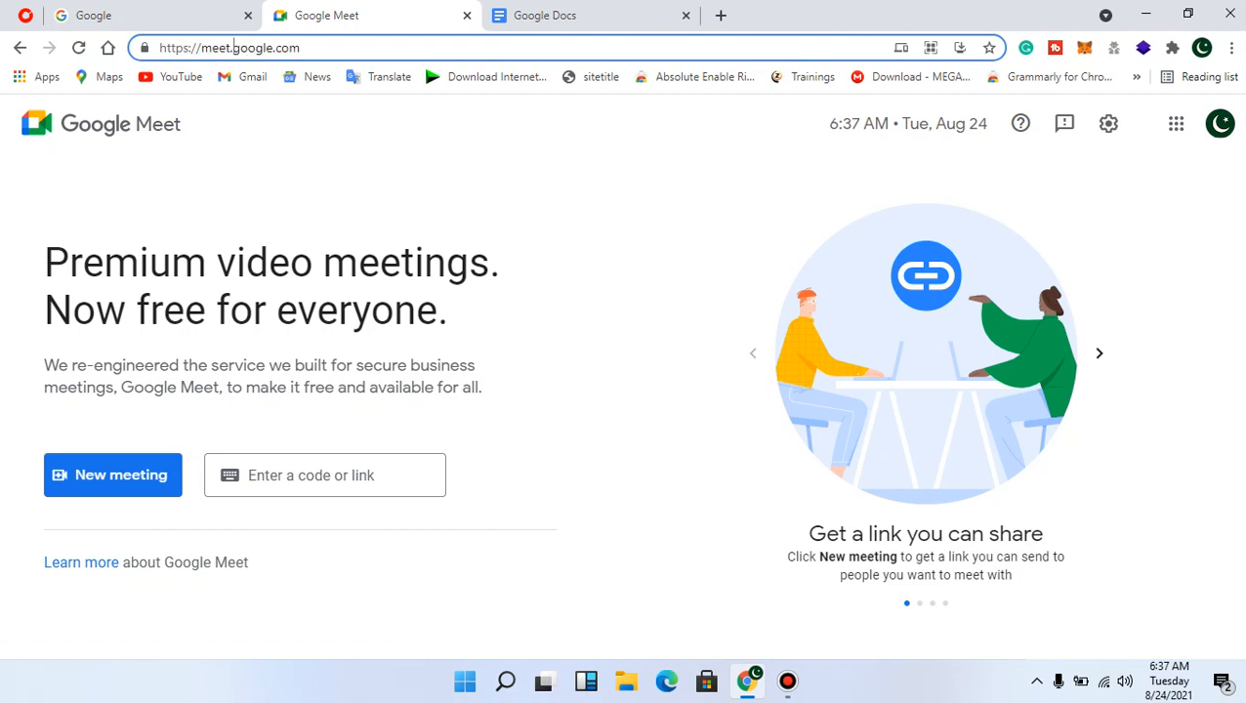
Cycle through the Meet, Docs and Google tabs, ending on the Google search homepage
drag(233, 48, 196, 48)
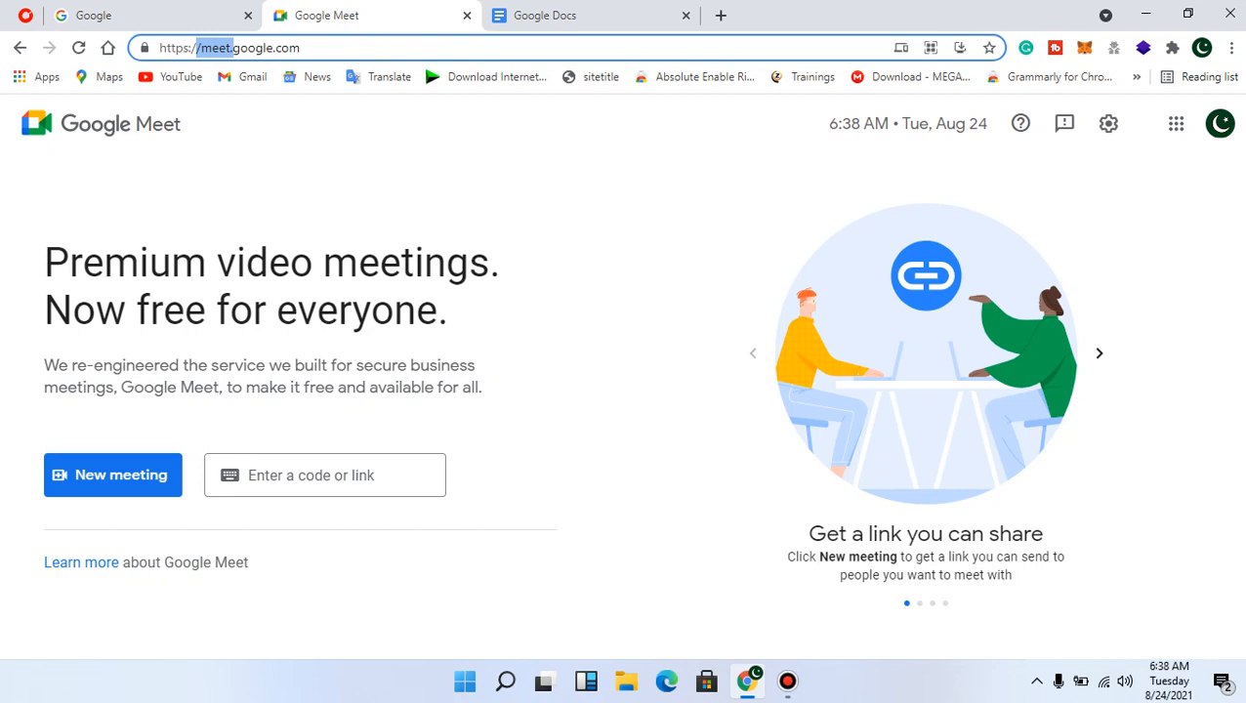
key(ctrl+shift+Tab)
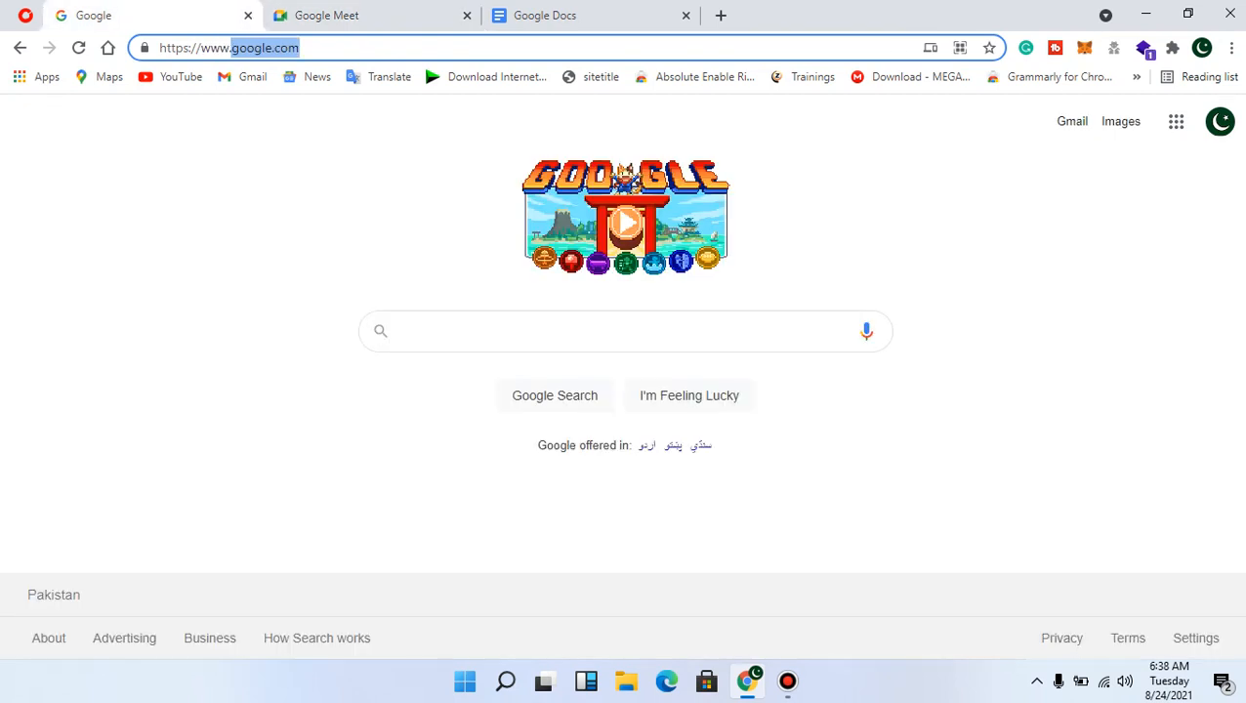
key(ctrl+Tab)
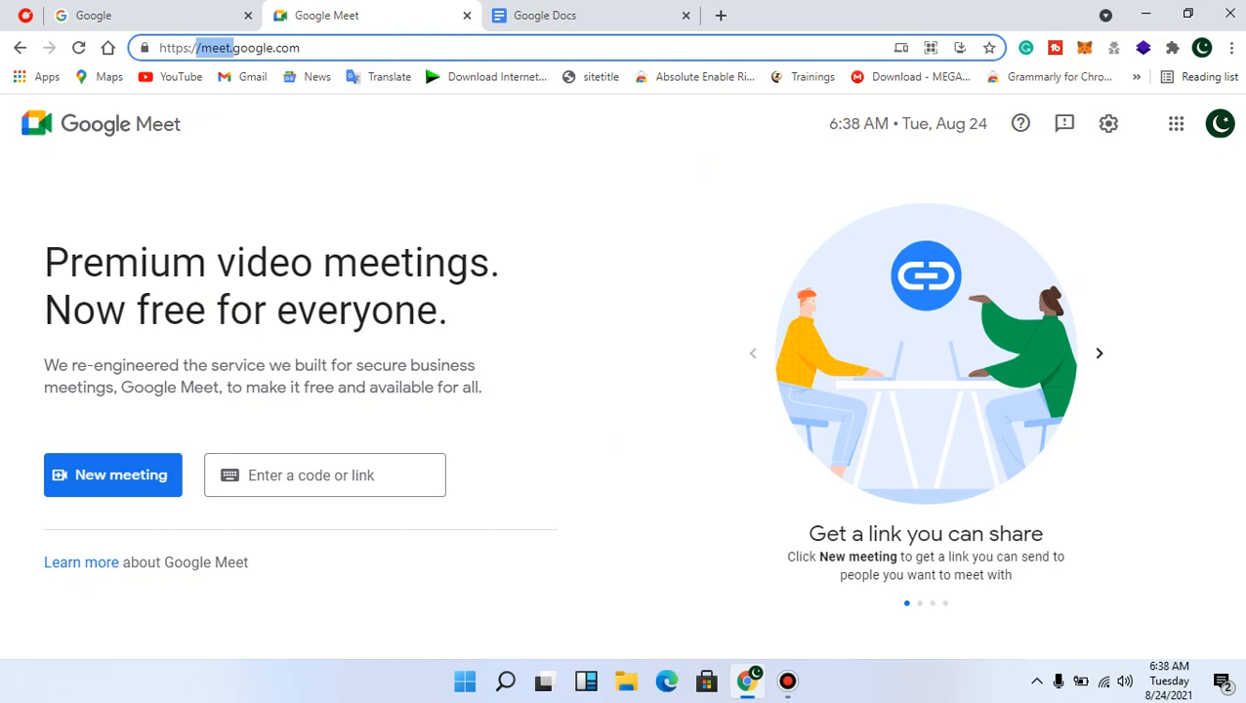
key(ctrl+Tab)
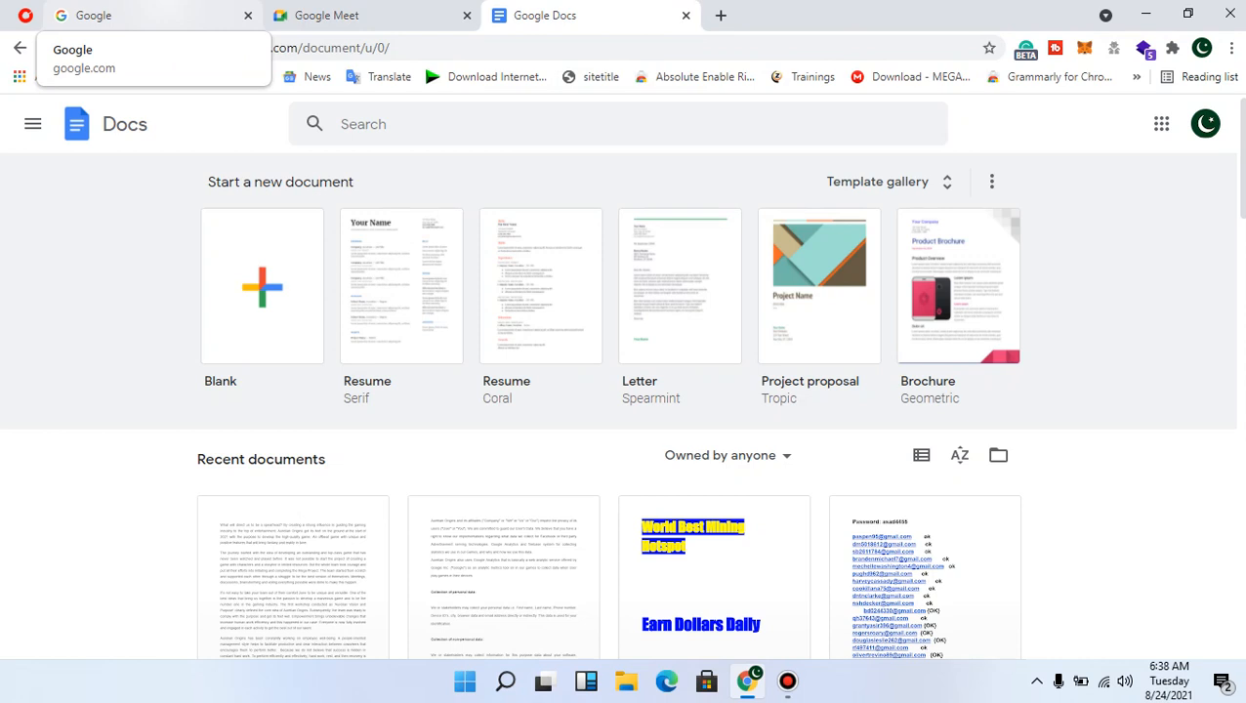
click(146, 15)
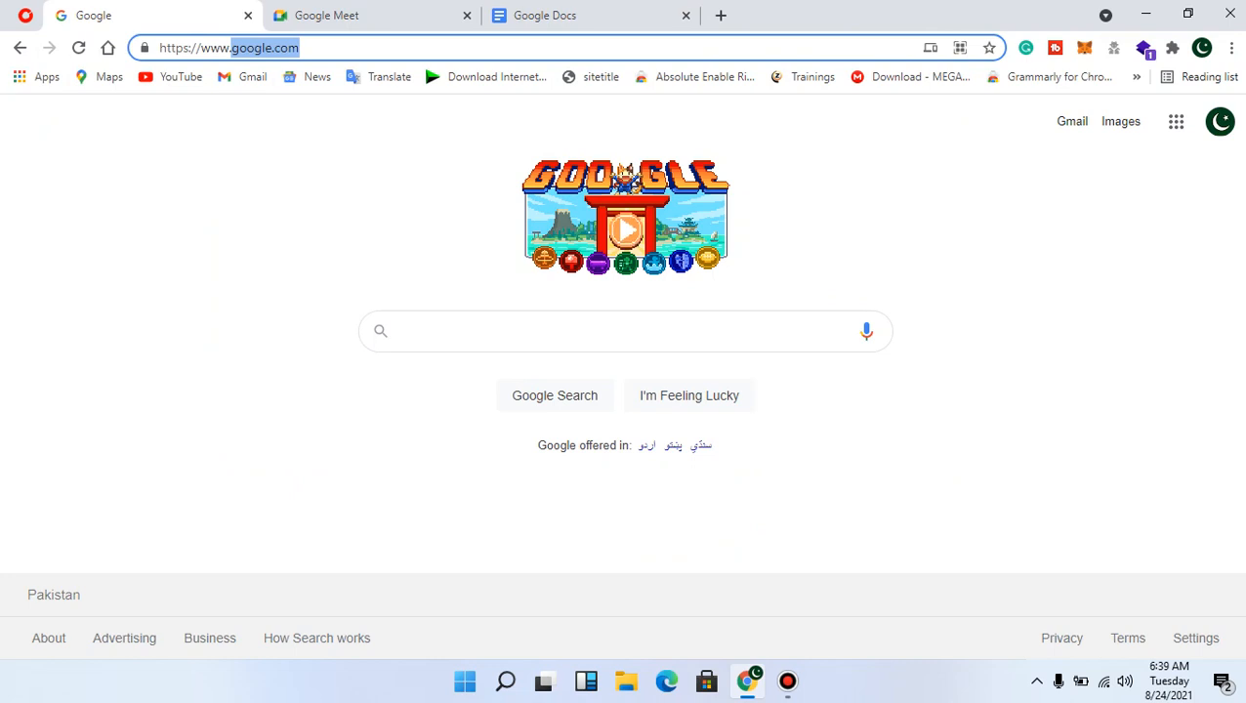
Load pinehoster.com in a new fourth tab using the 'pi' address autocomplete
click(721, 15)
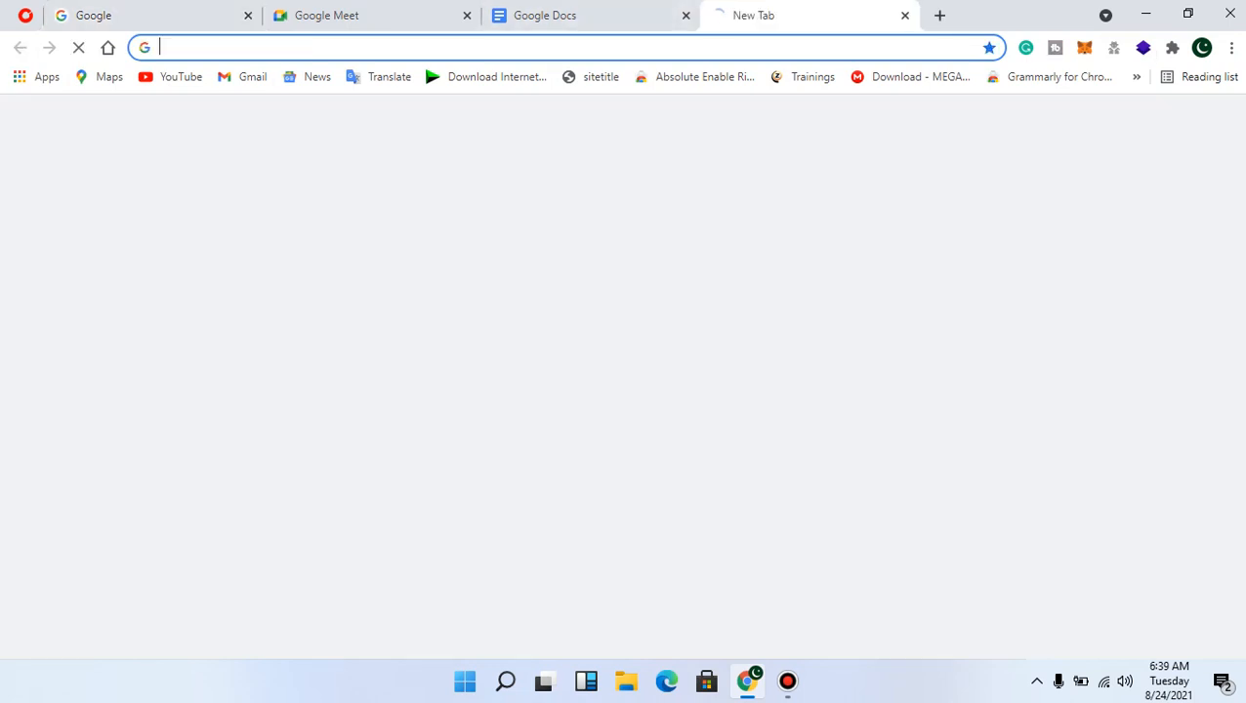
text(pi)
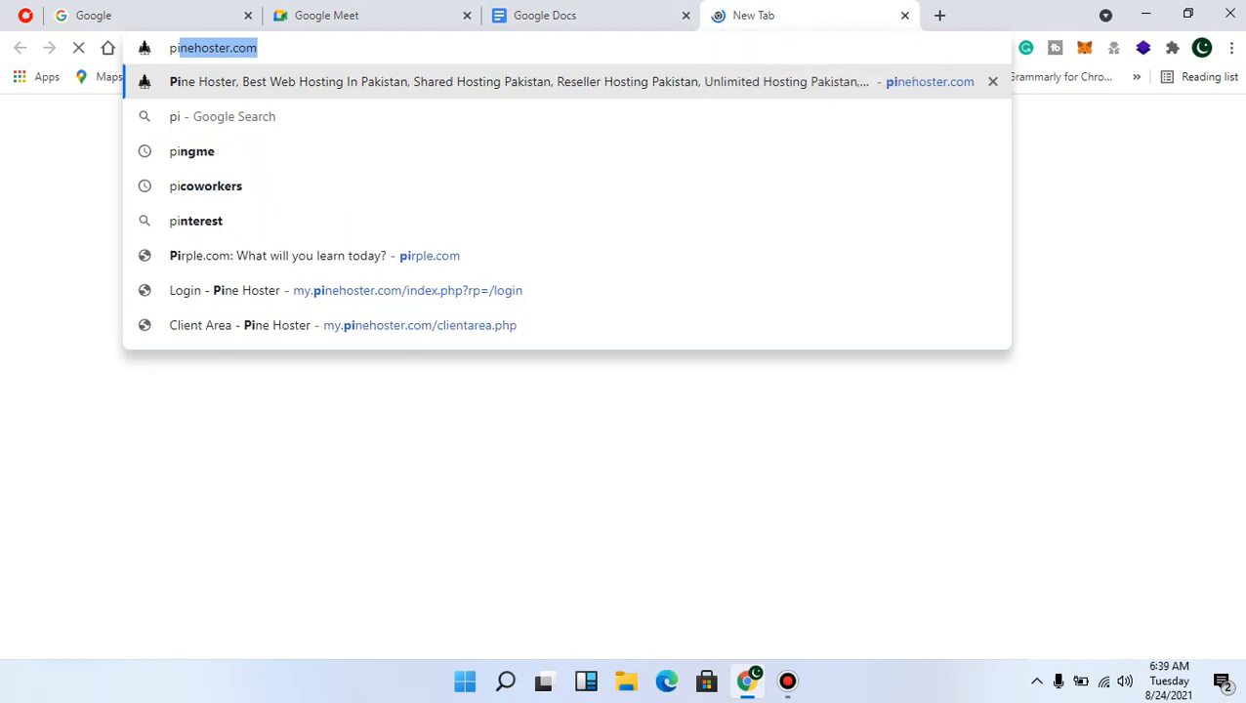
key(Return)
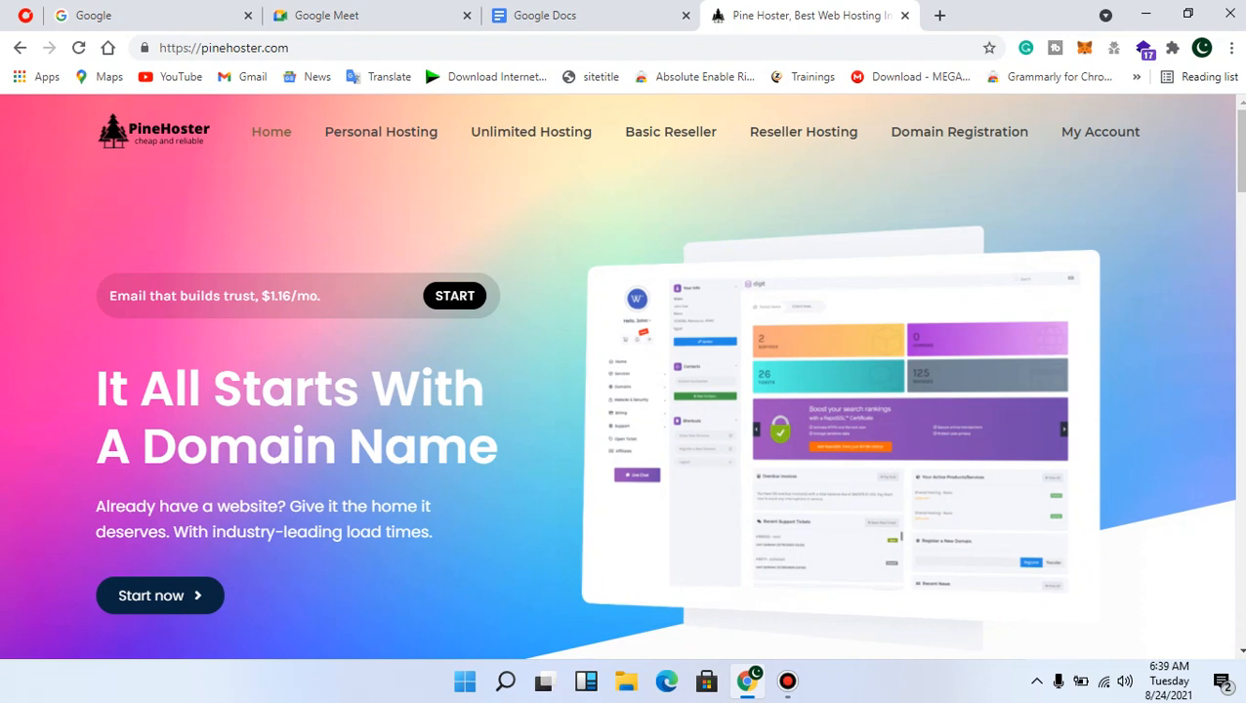
Sign in to the PineHoster client area with the saved account email and password
click(1100, 132)
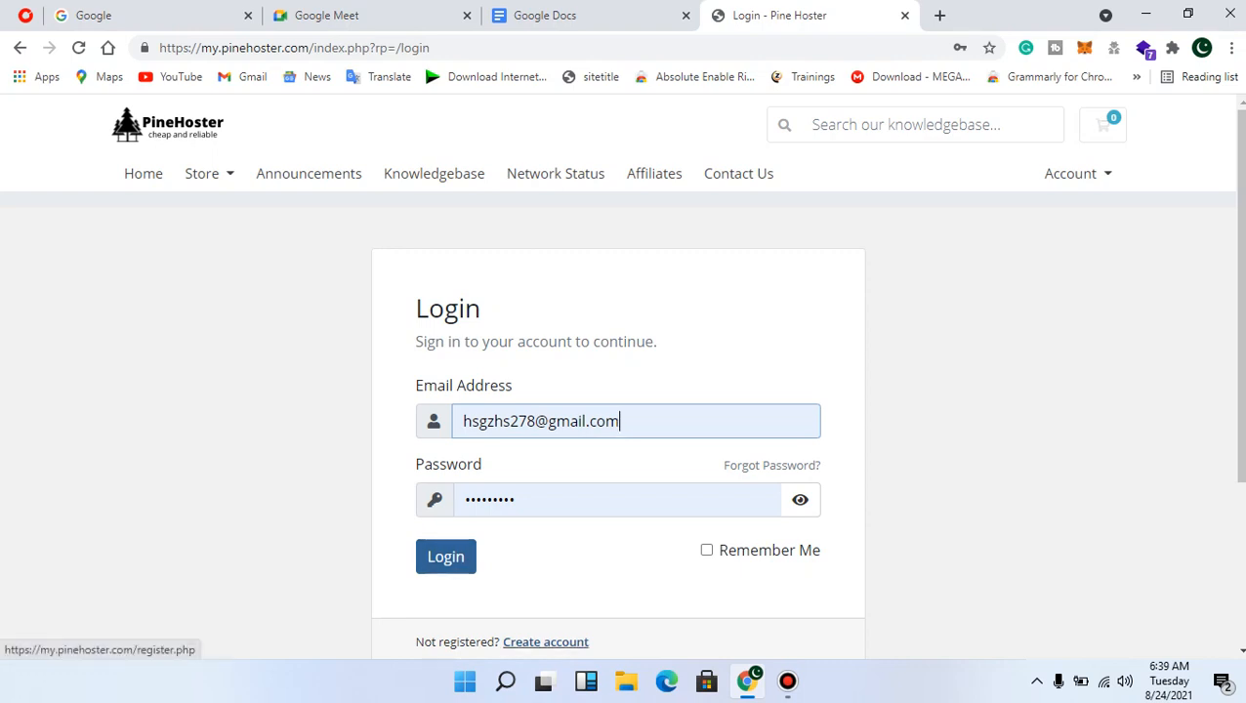
click(445, 557)
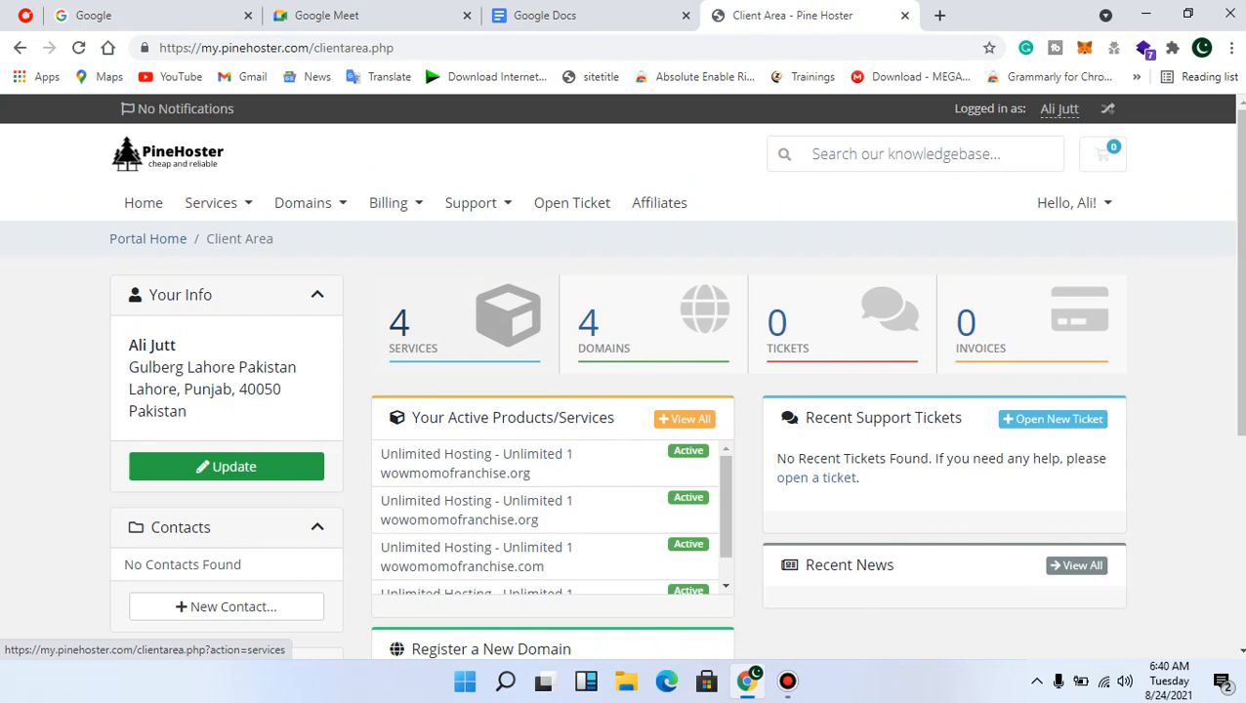
Open the Unlimited 1 service for wowmomofranchise.org and launch its Plesk control panel login
click(455, 326)
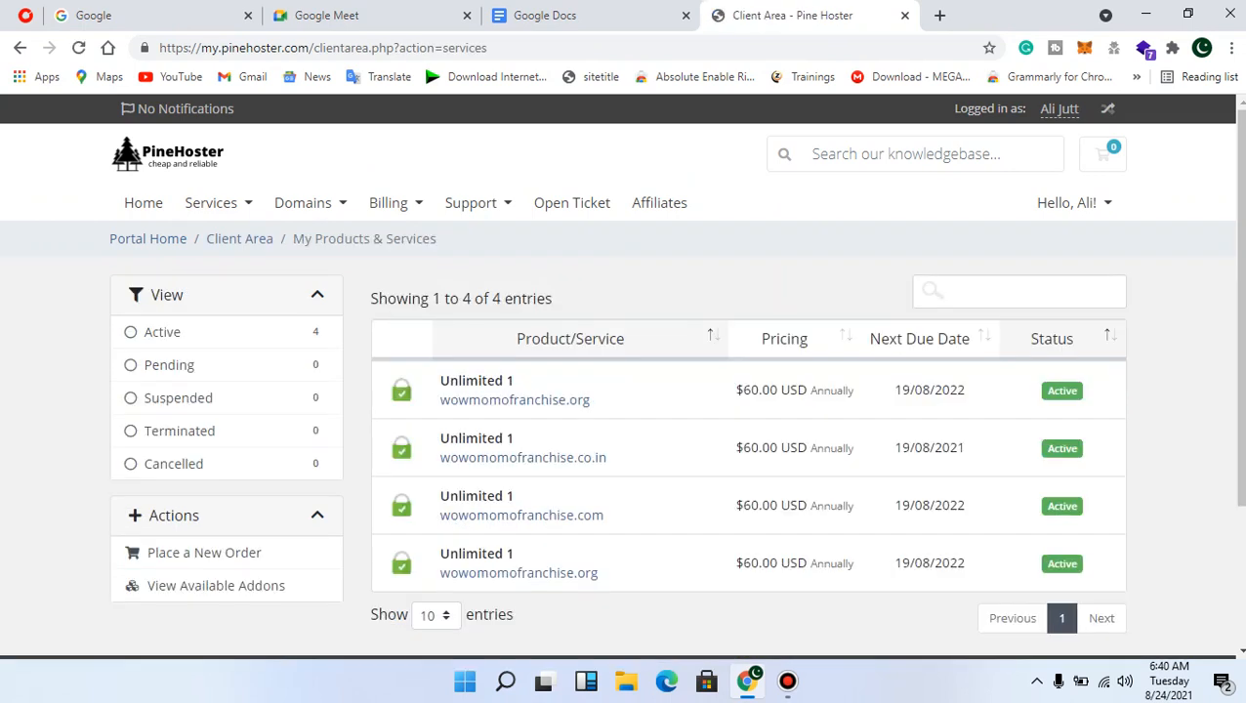
click(478, 383)
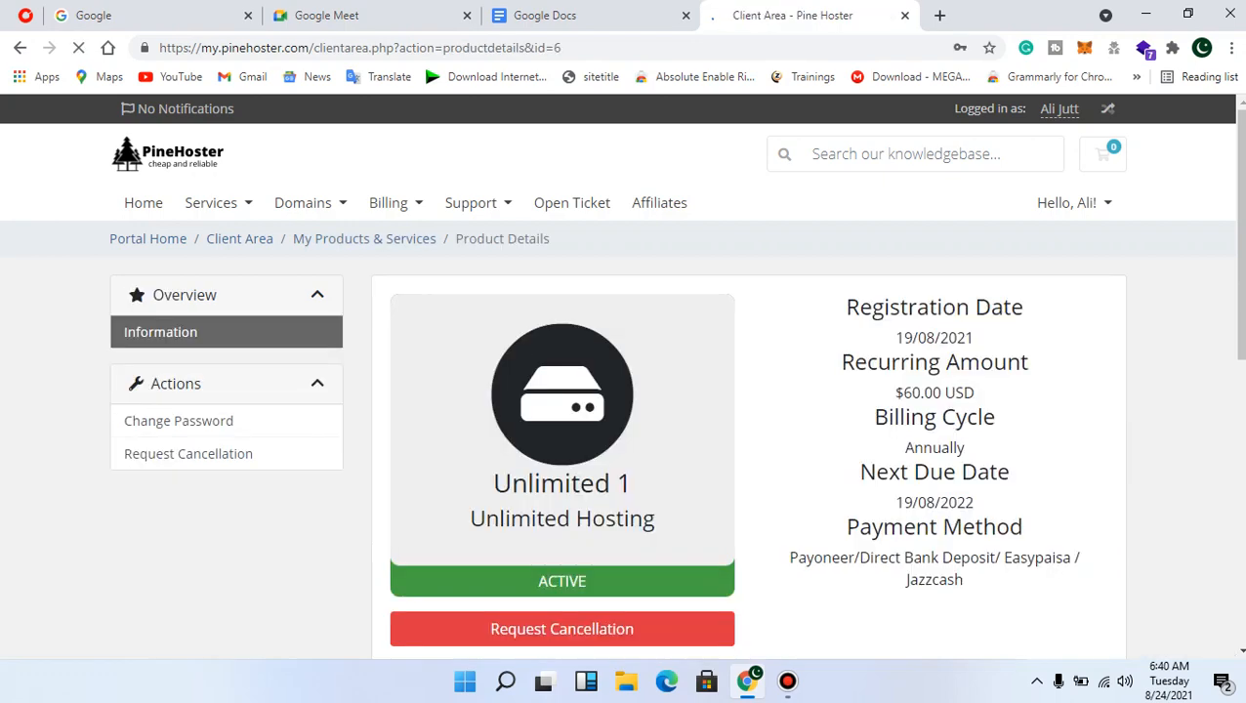
scroll(748, 410, down, 10)
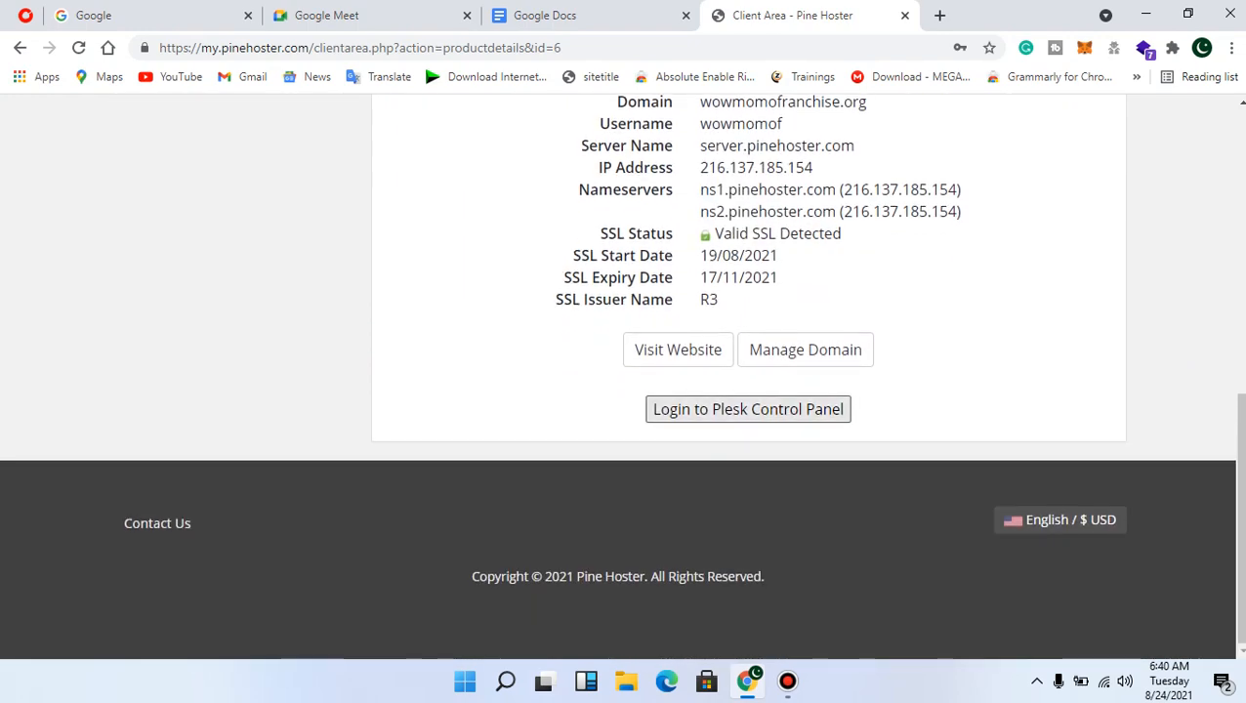
click(748, 409)
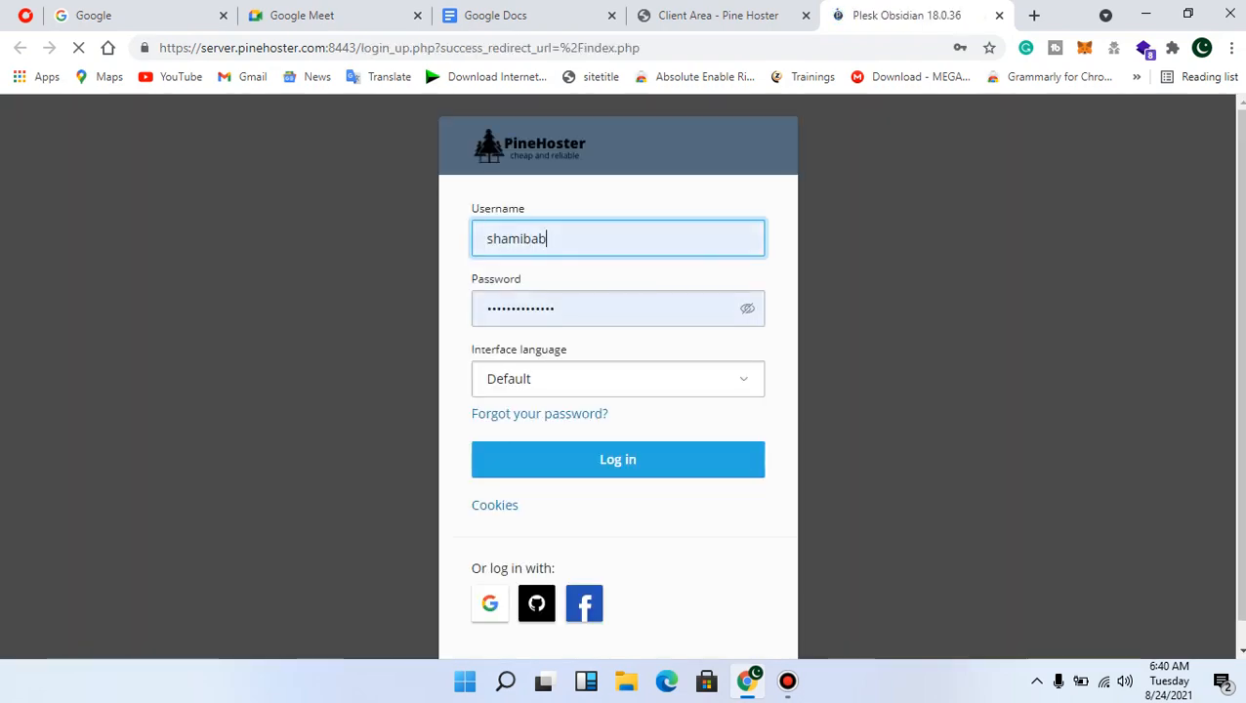
Log in to Plesk Obsidian with the prefilled credentials
key(Return)
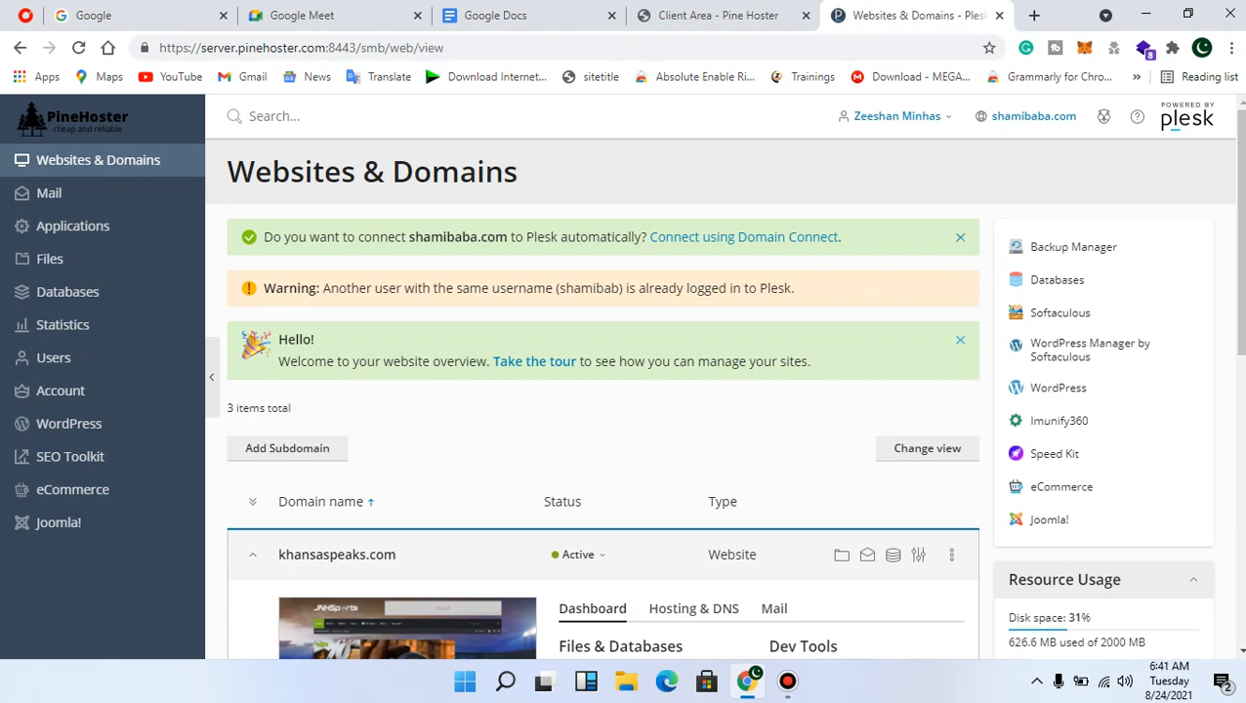
Open the Add a Subdomain form from the Websites & Domains page
scroll(602, 390, down, 2)
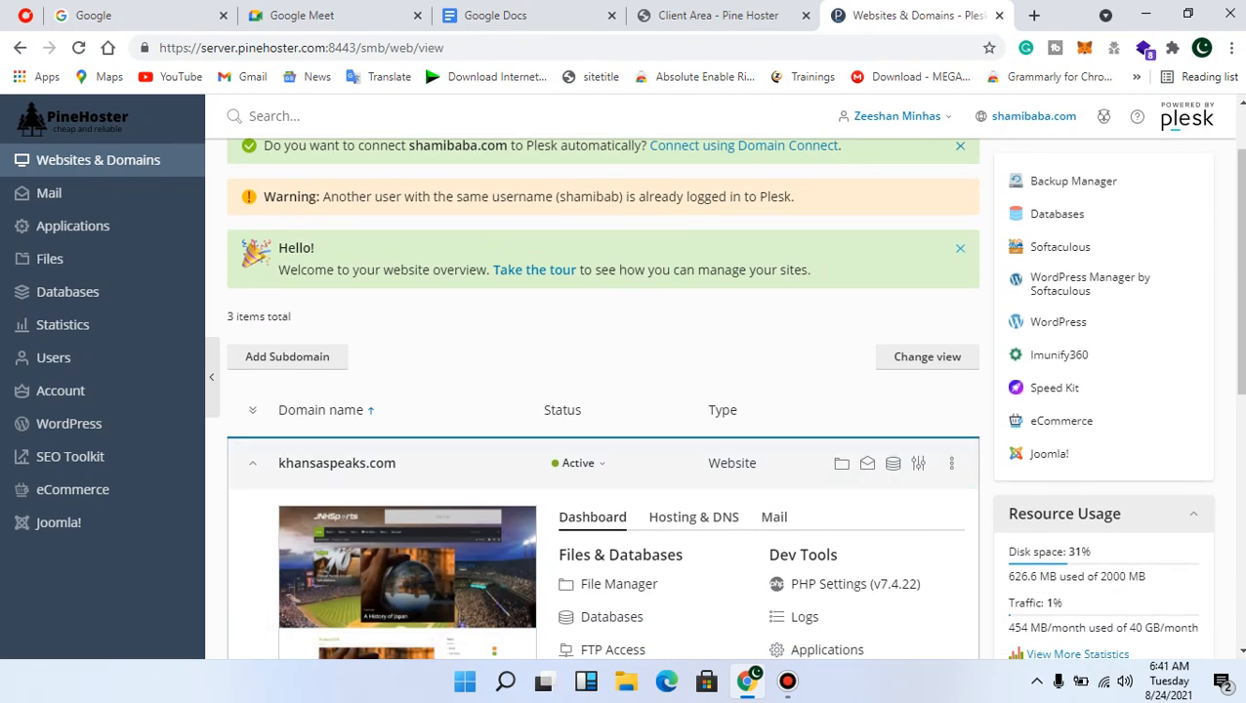
scroll(603, 390, up, 1)
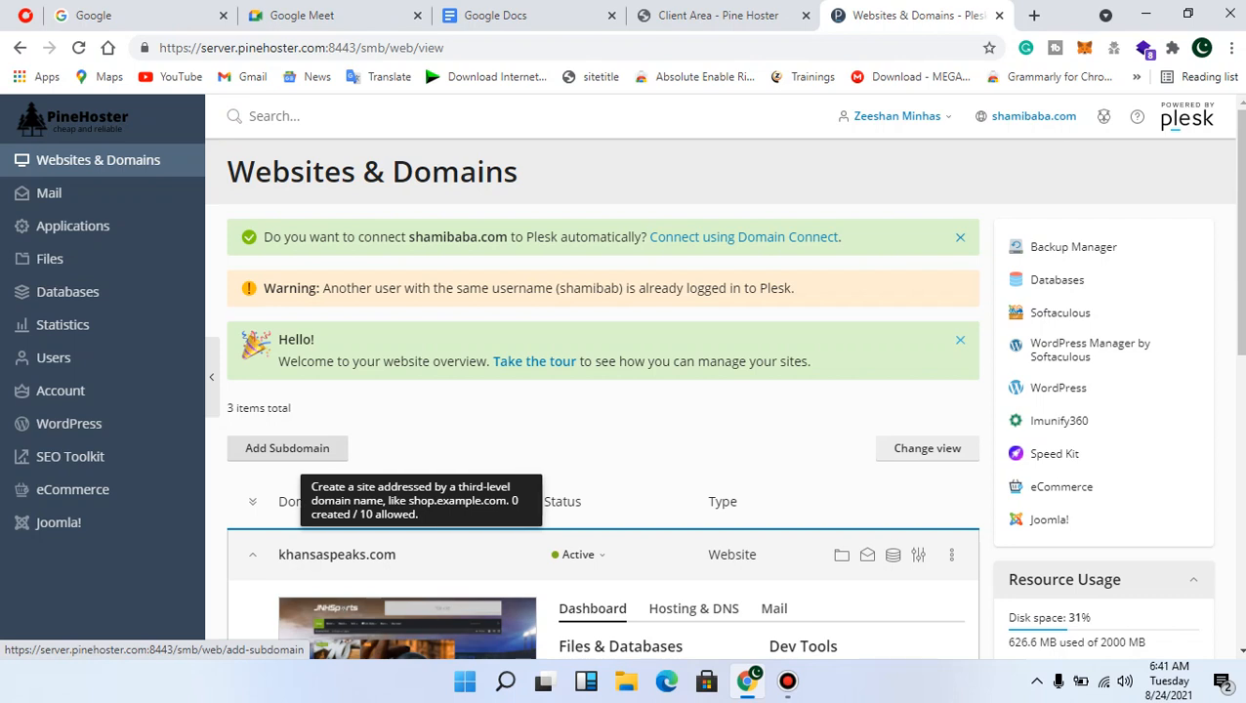
click(287, 448)
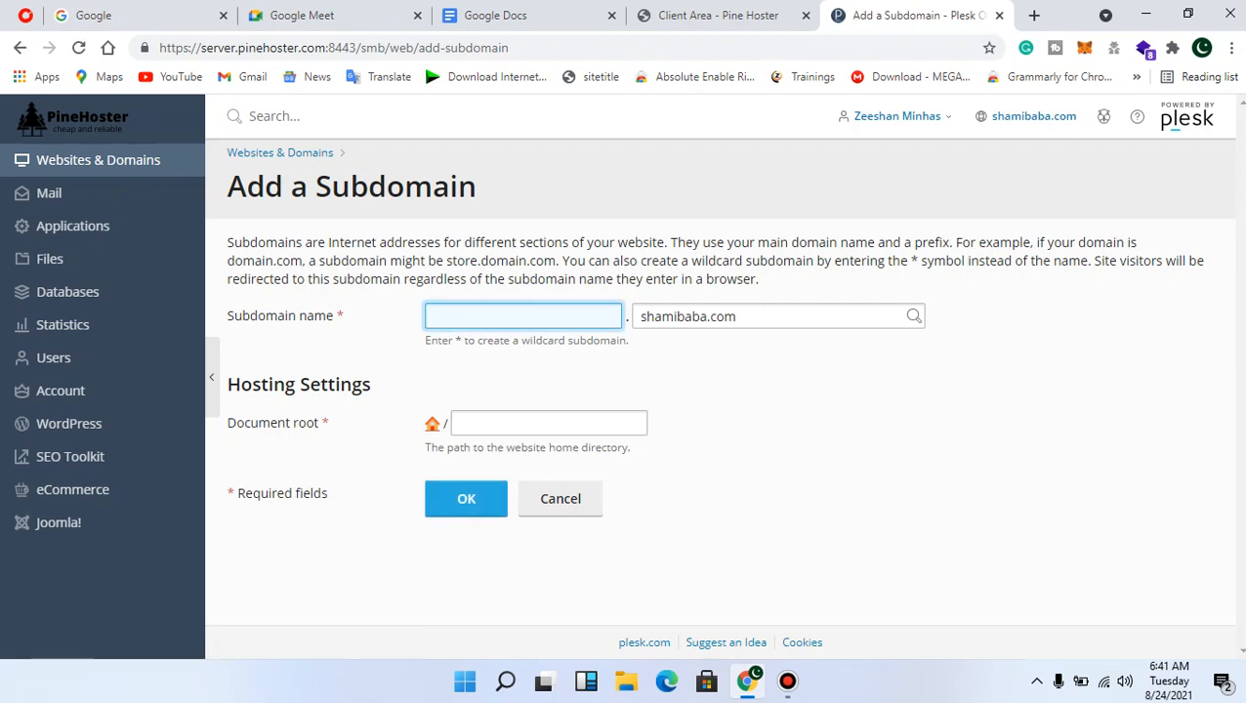
Back on the Add a Subdomain form, enter 'test' as the subdomain name
click(303, 15)
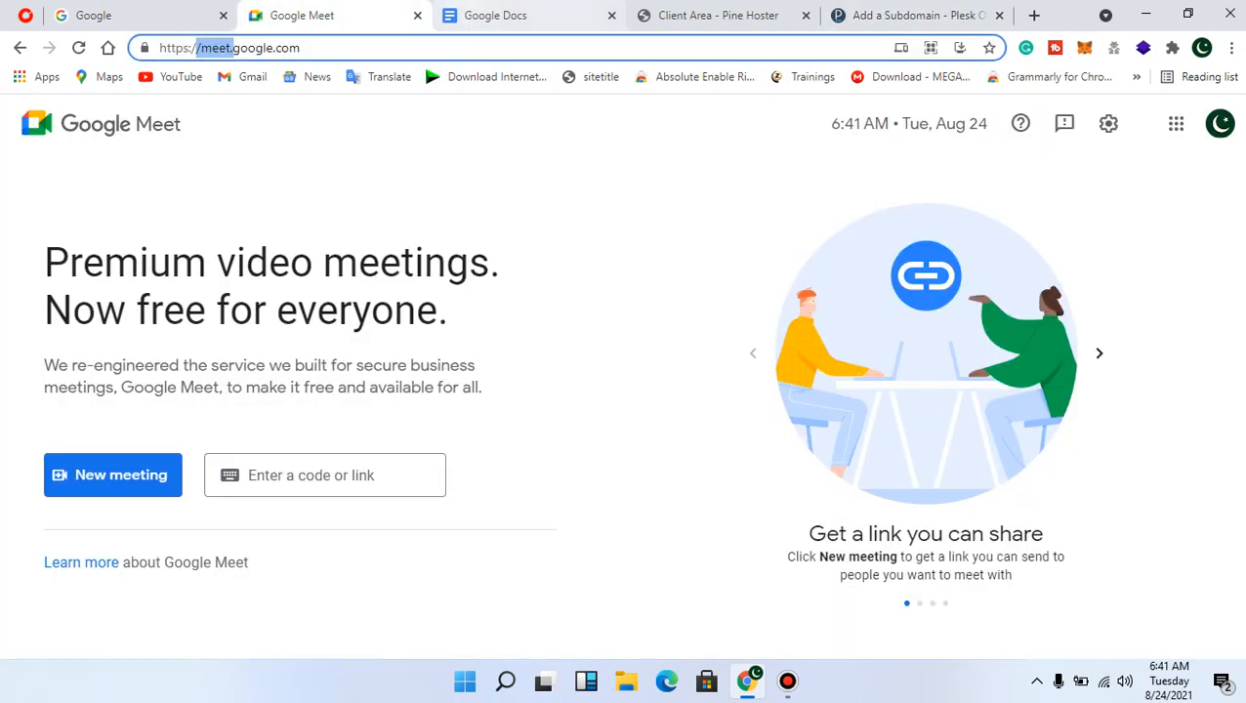
click(495, 15)
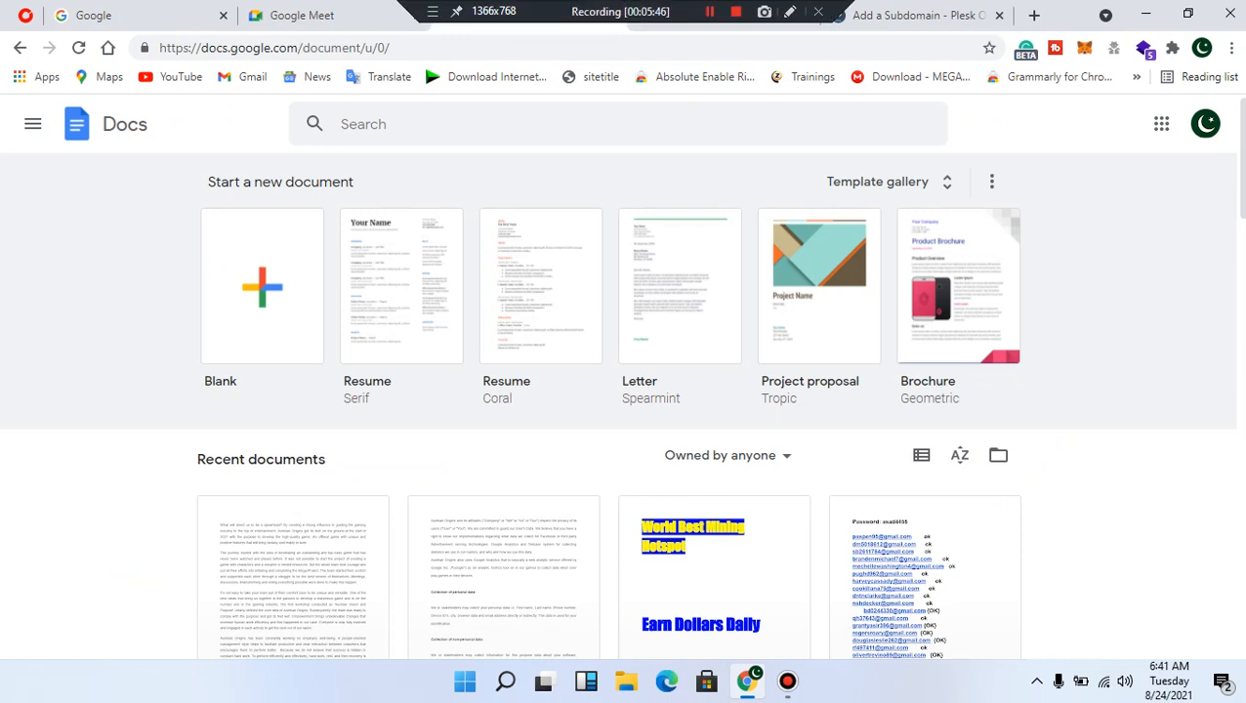
click(916, 14)
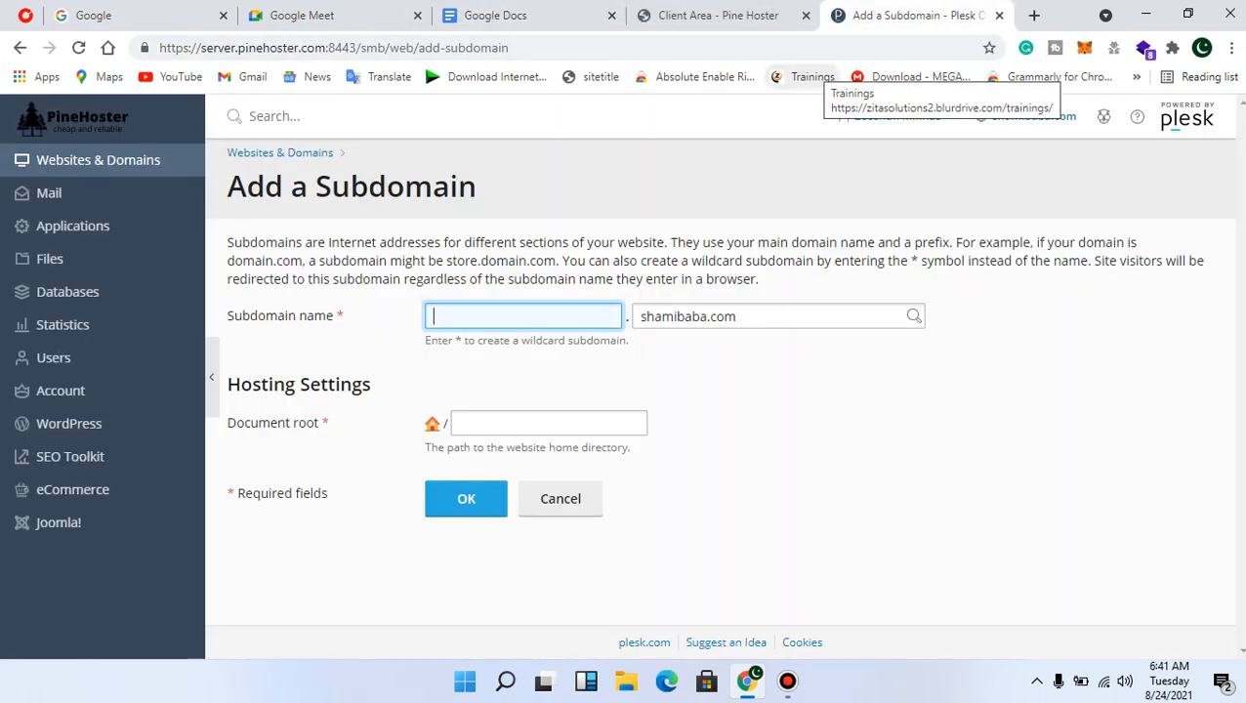
click(771, 315)
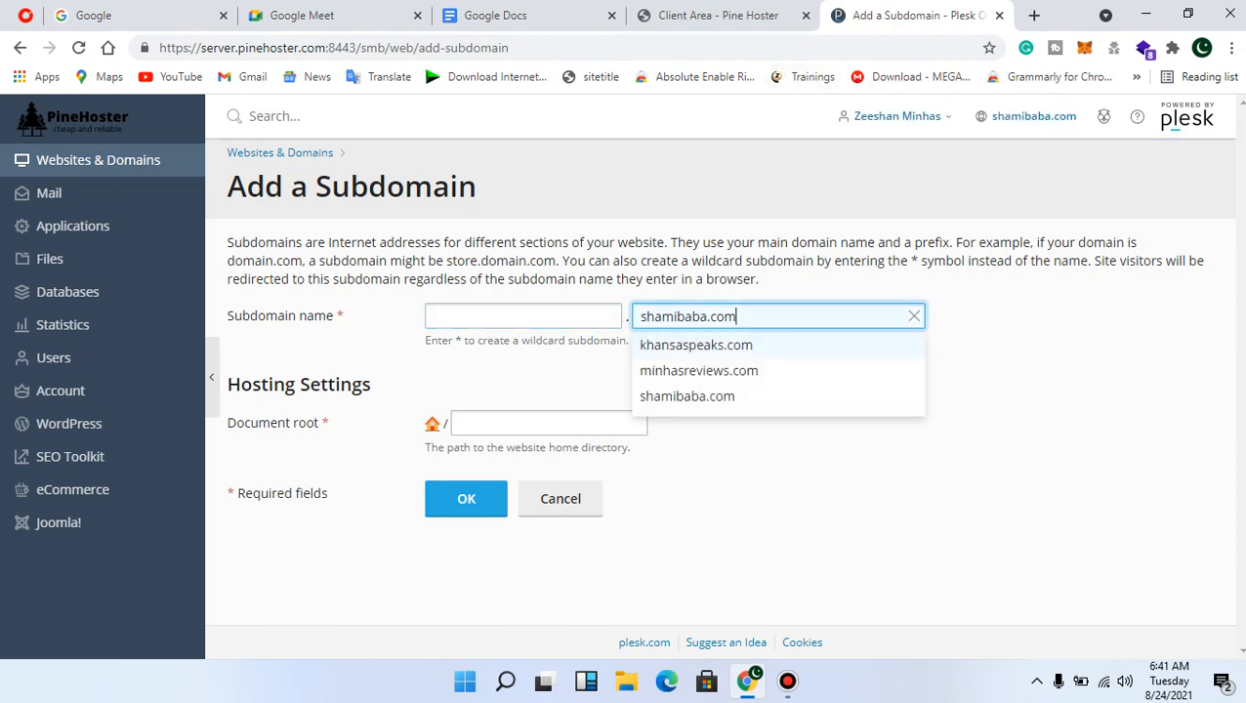
click(687, 396)
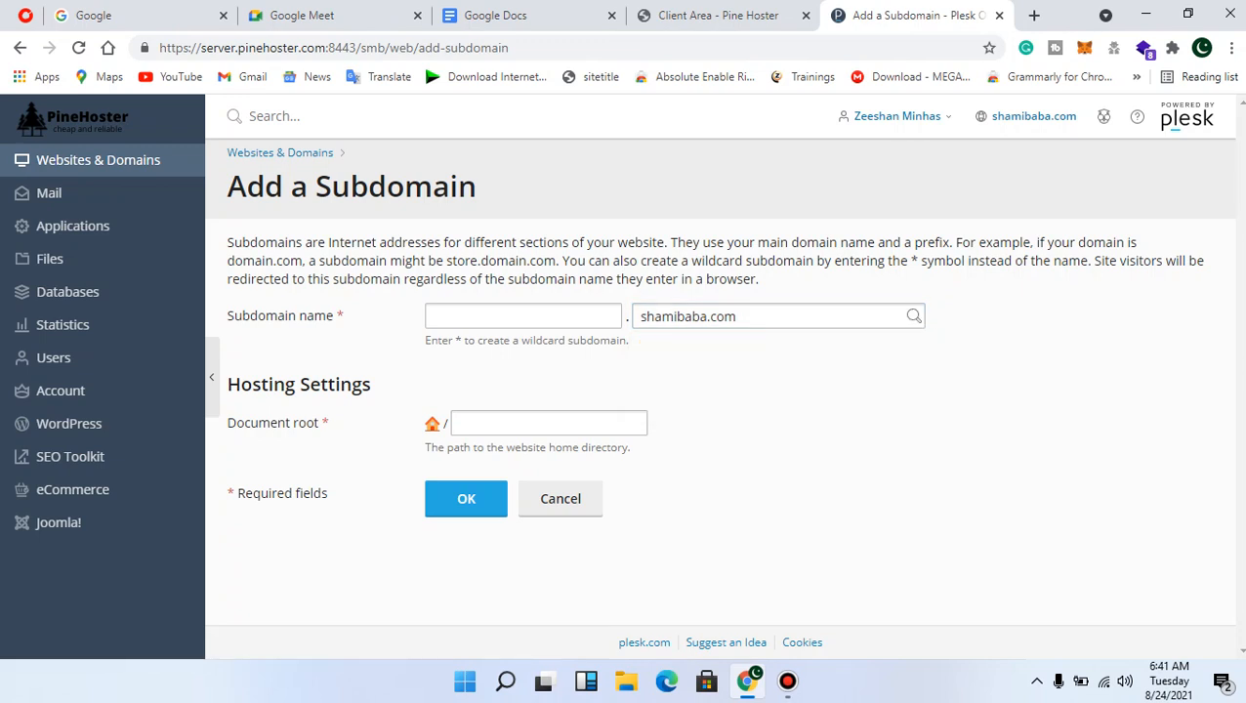
click(518, 315)
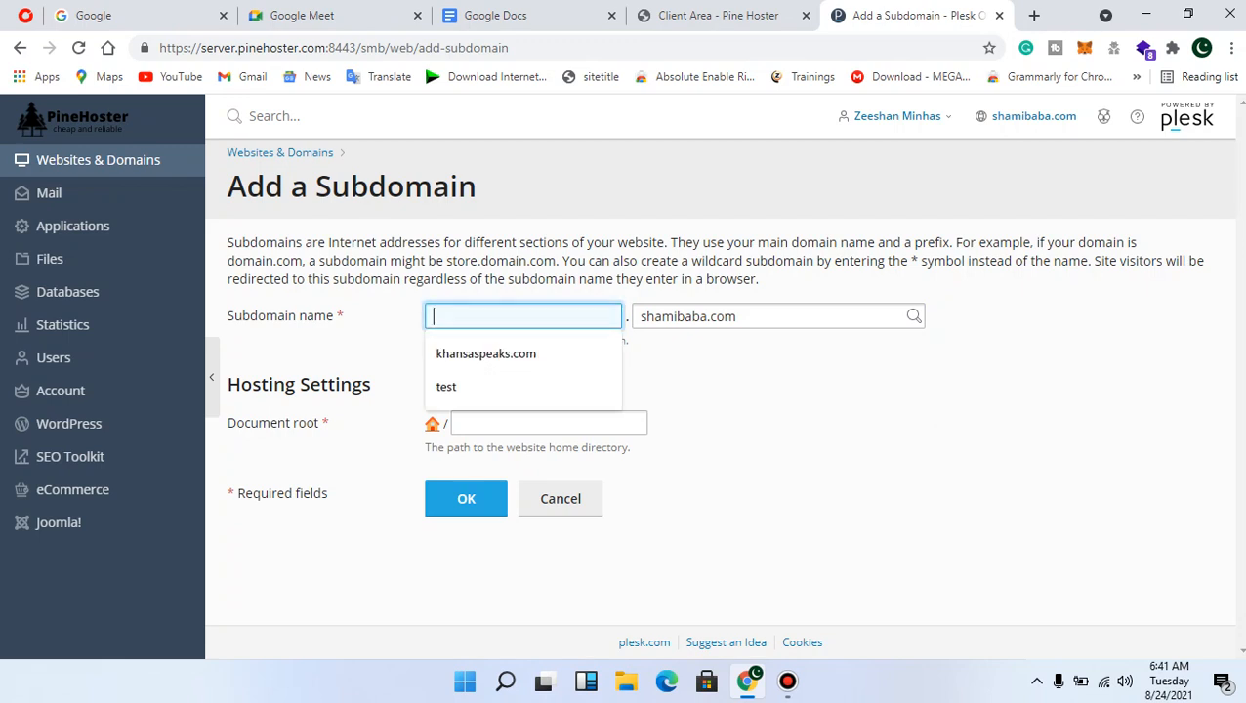
text(test)
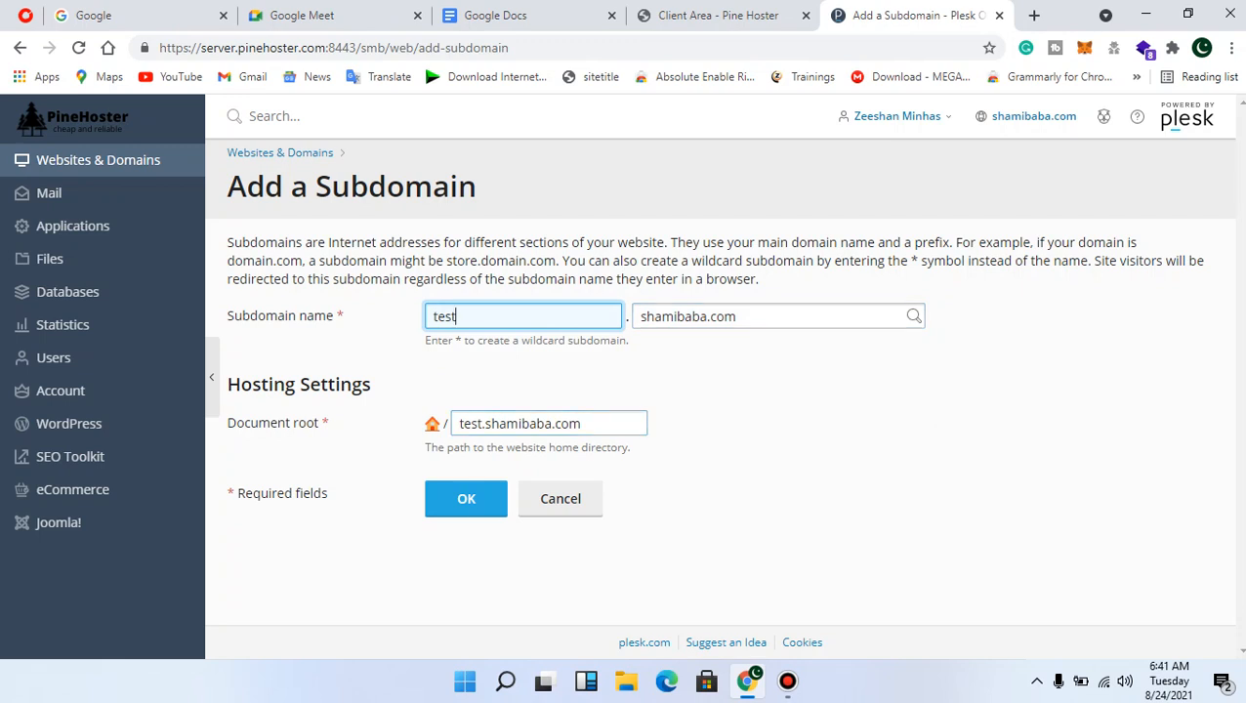
Set khansaspeaks.com as the parent domain and submit the new subdomain
click(771, 317)
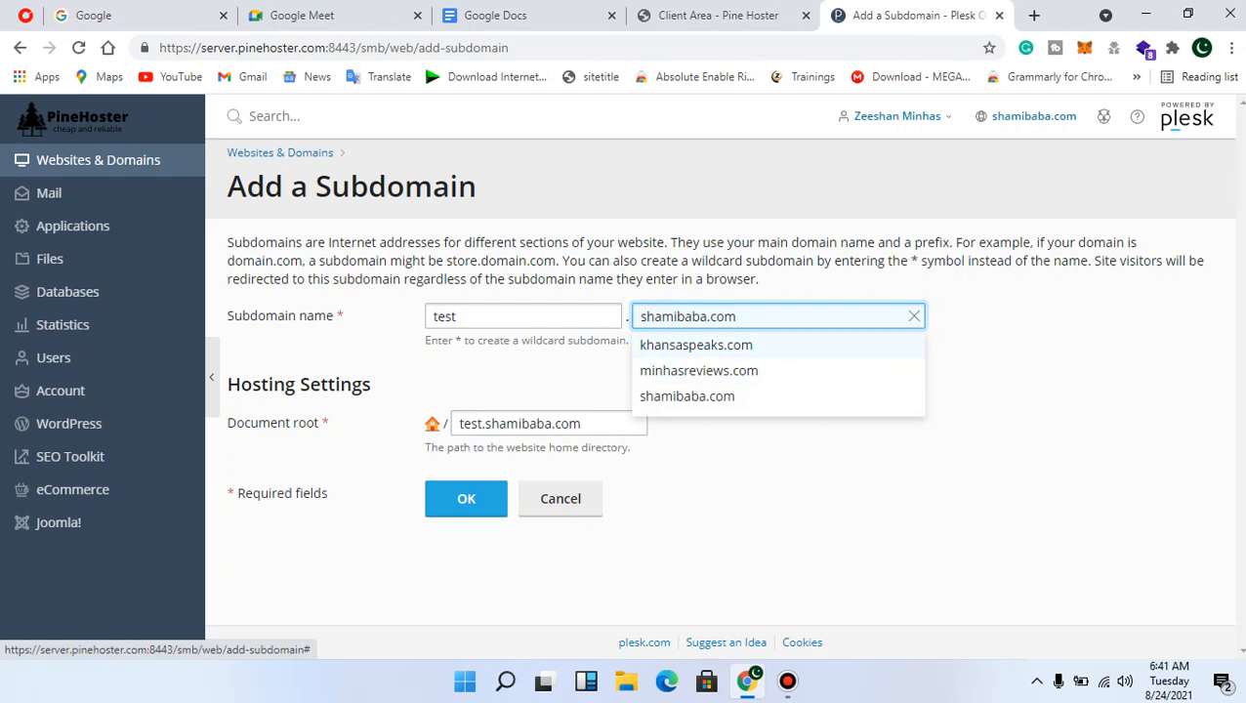
click(697, 344)
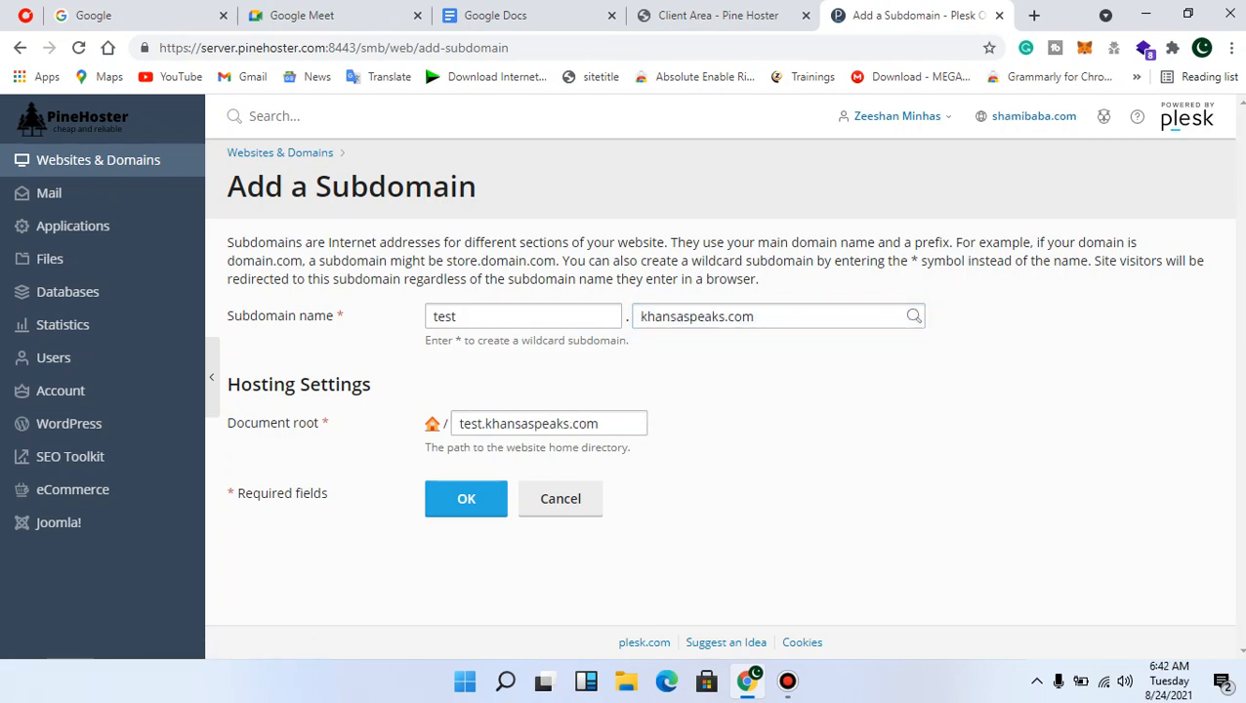
click(771, 316)
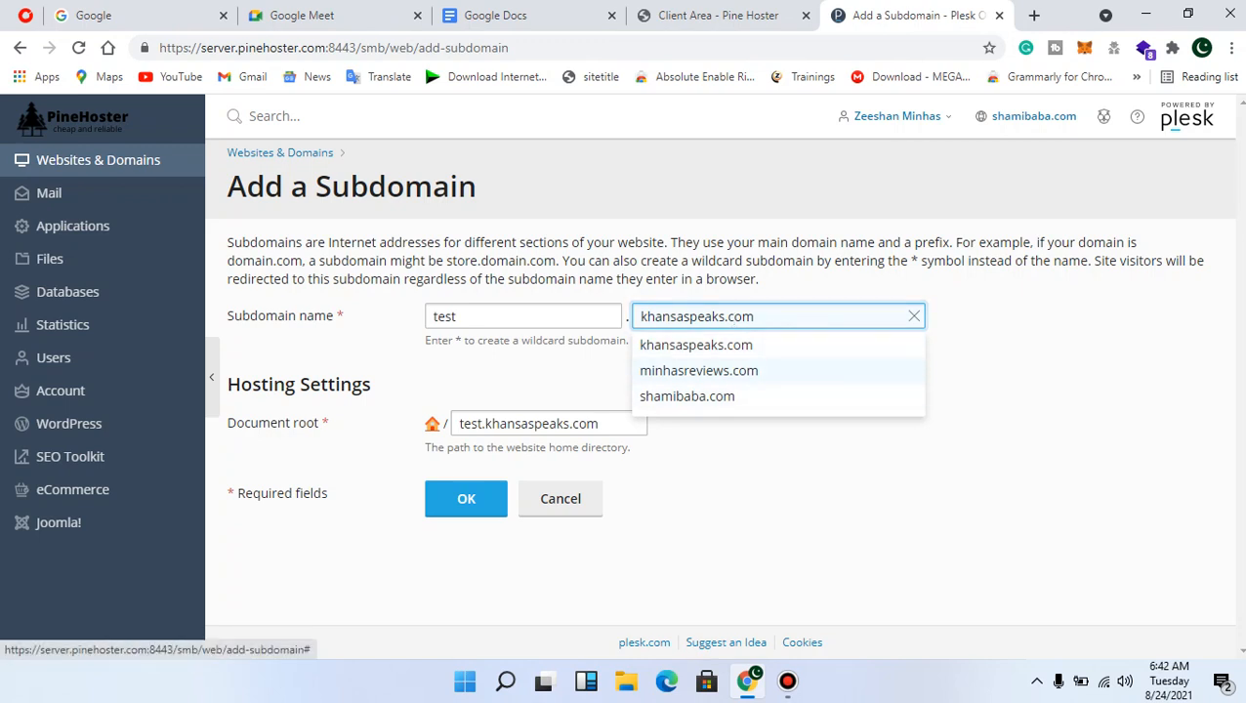
click(698, 370)
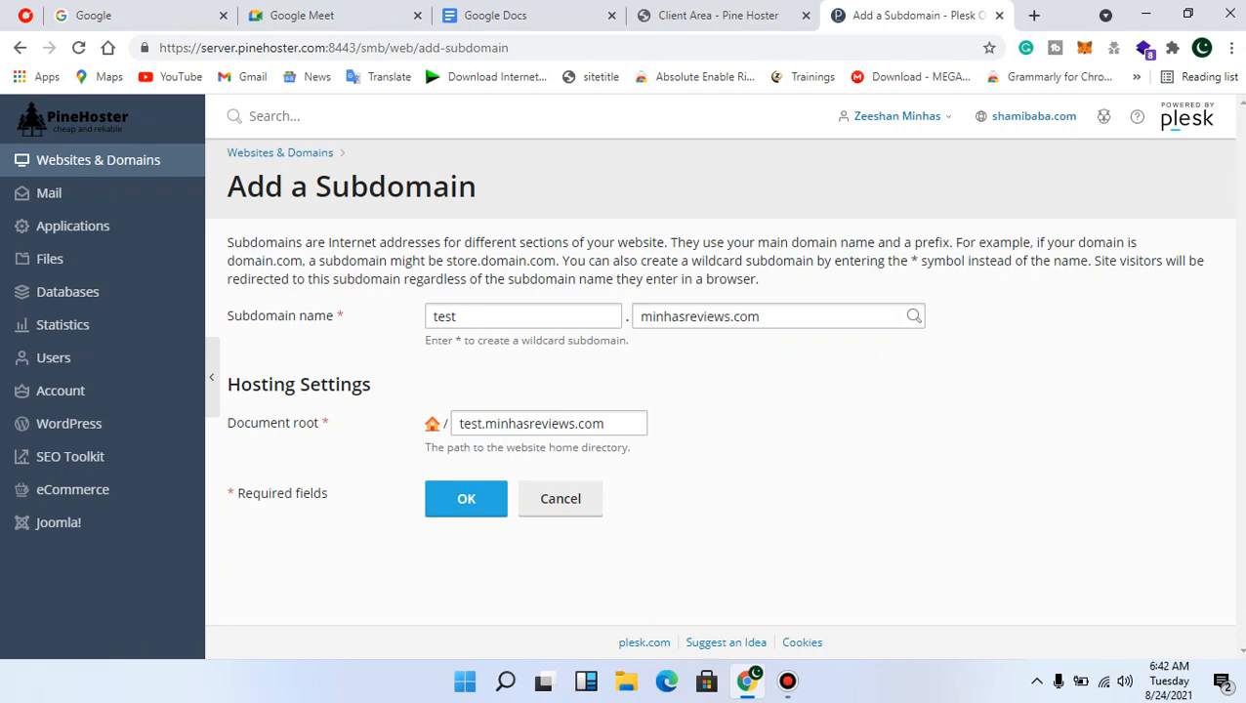
click(547, 423)
click(547, 423)
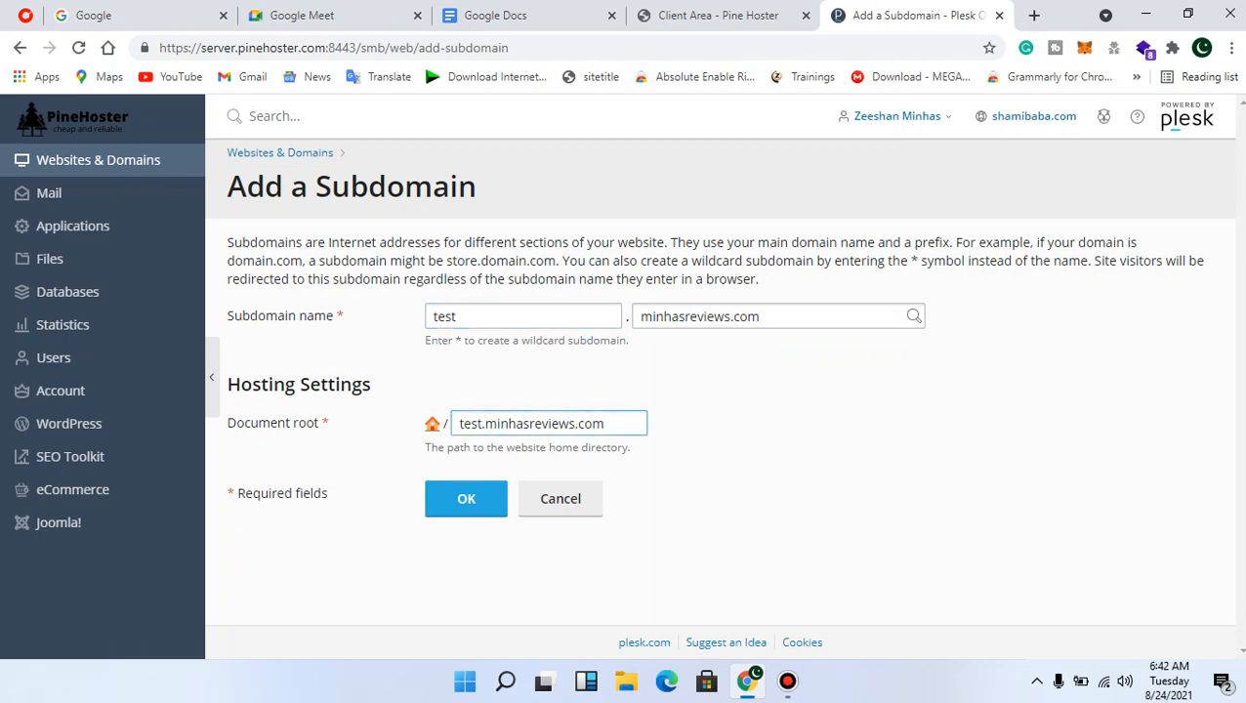
click(719, 316)
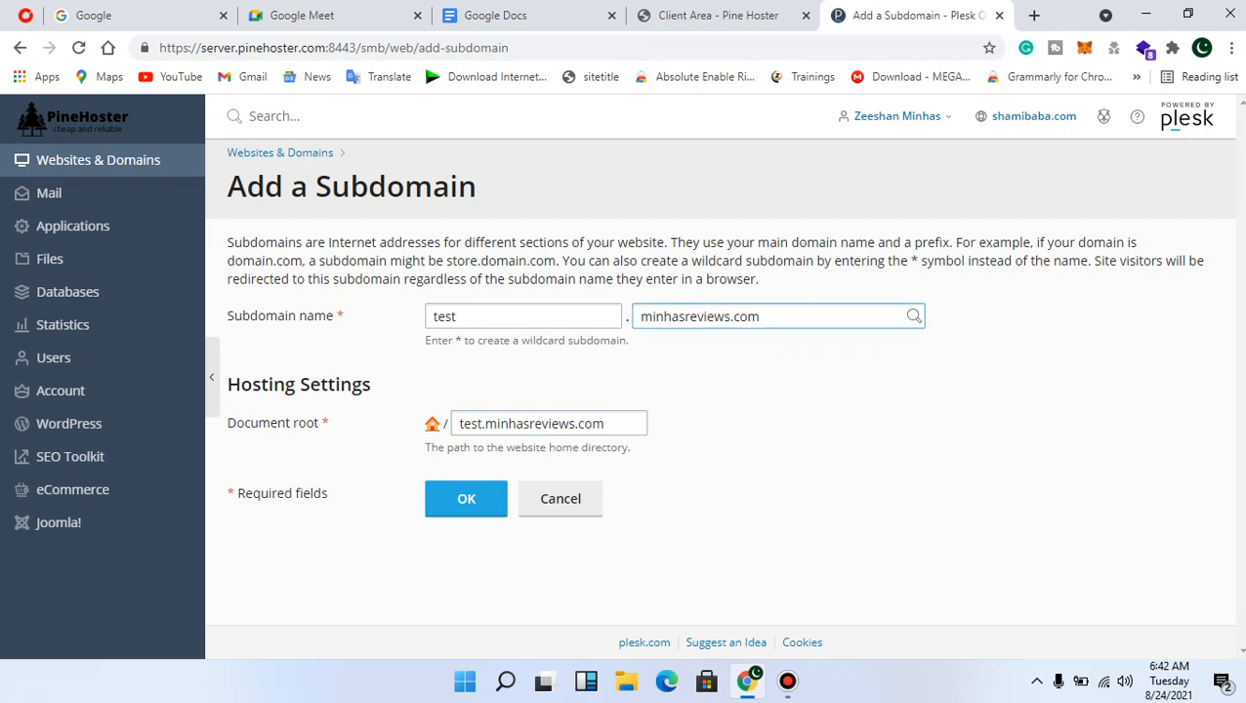
click(696, 345)
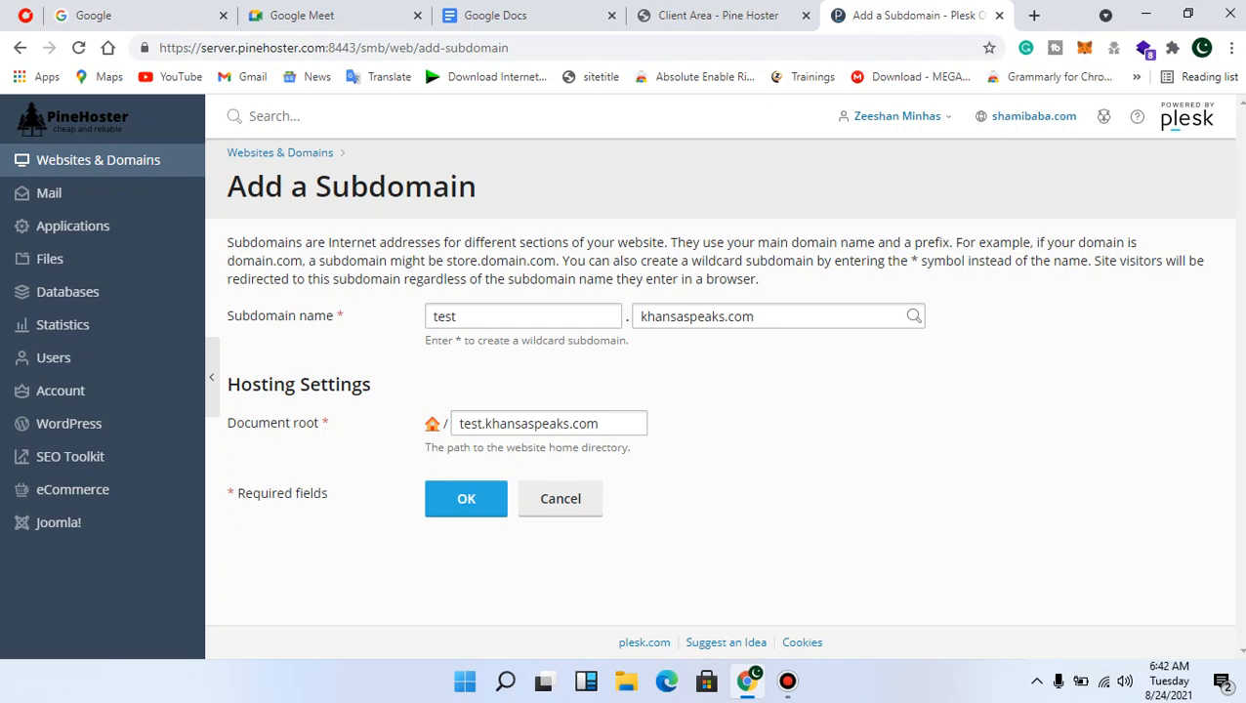
key(Return)
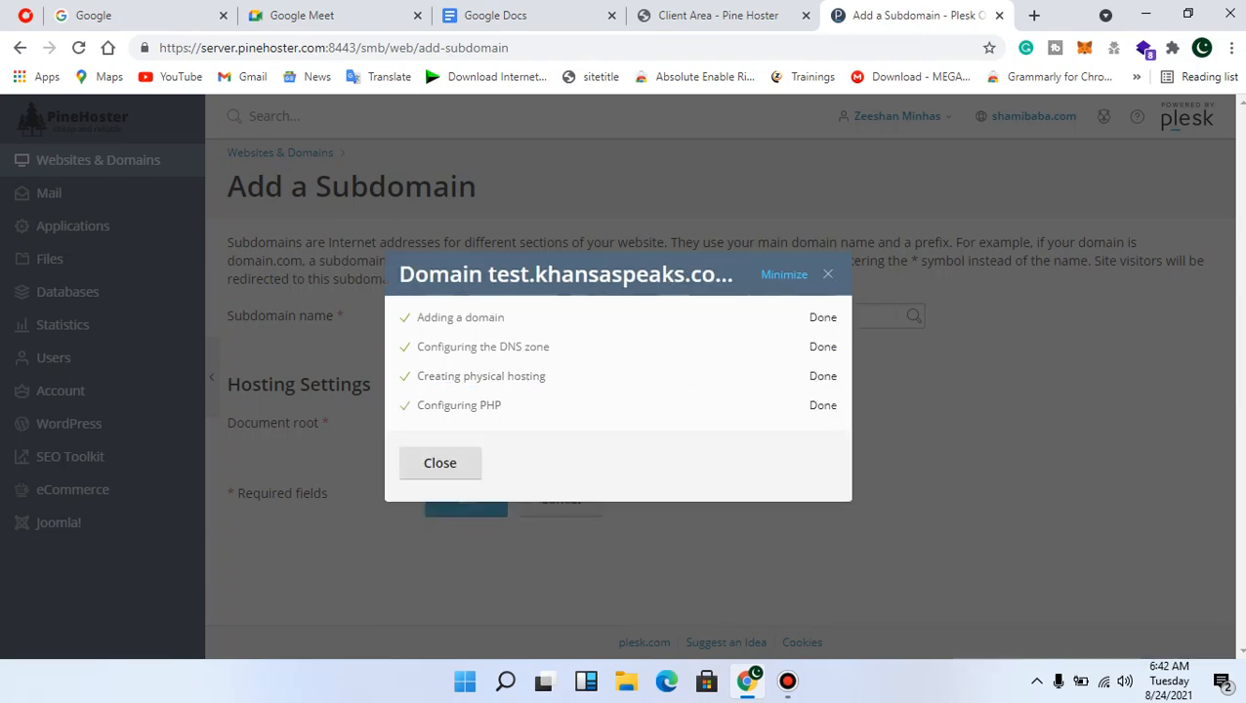
Close the task dialog and review the 4-item list including test.khansaspeaks.com
click(439, 463)
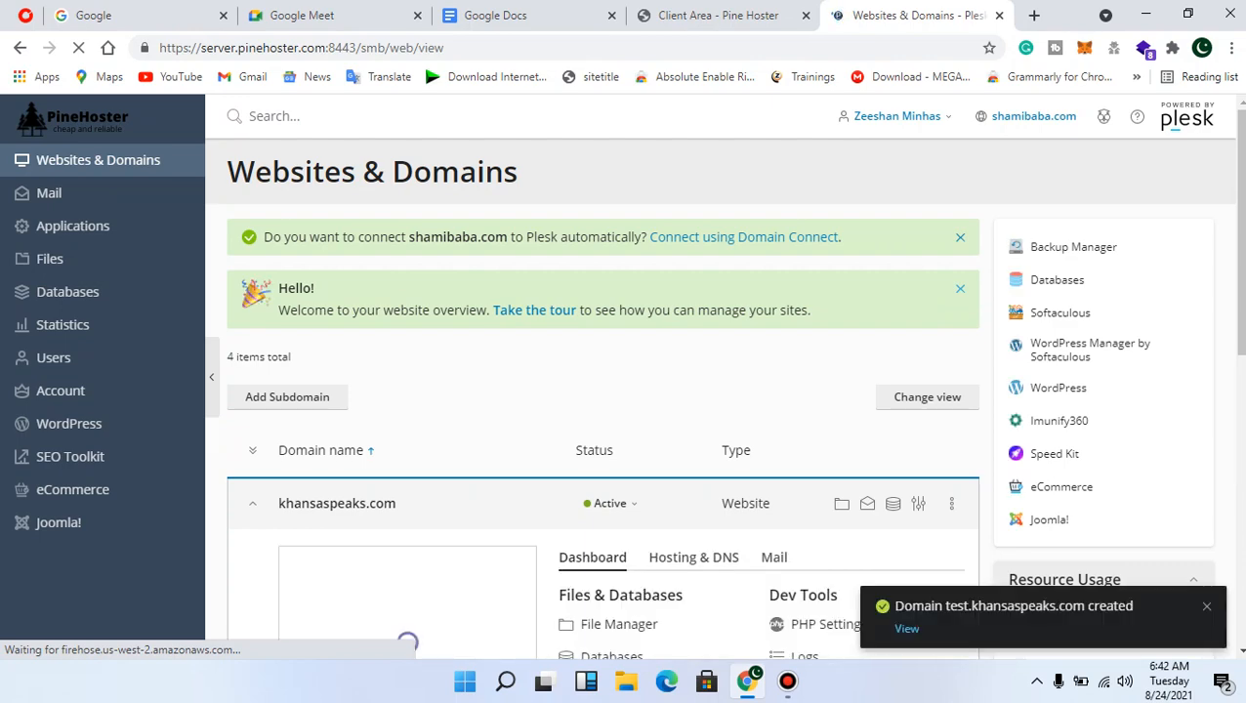
scroll(586, 390, down, 5)
scroll(625, 391, down, 1)
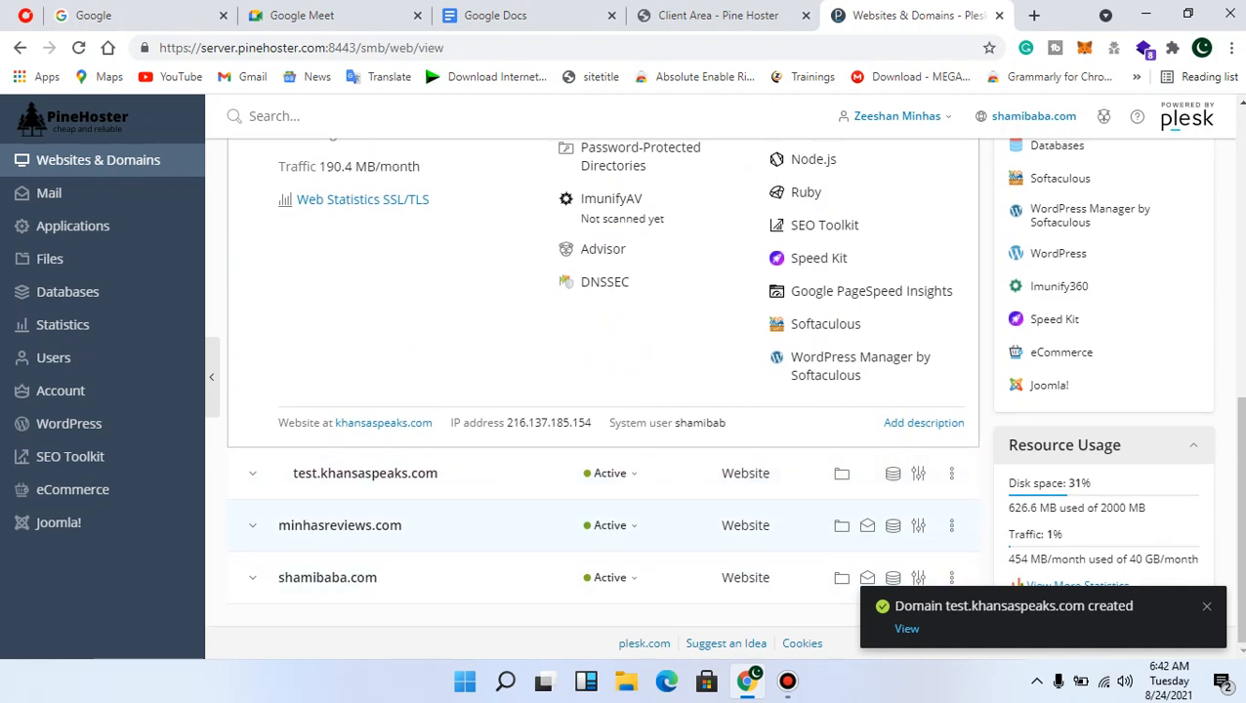
scroll(603, 390, up, 5)
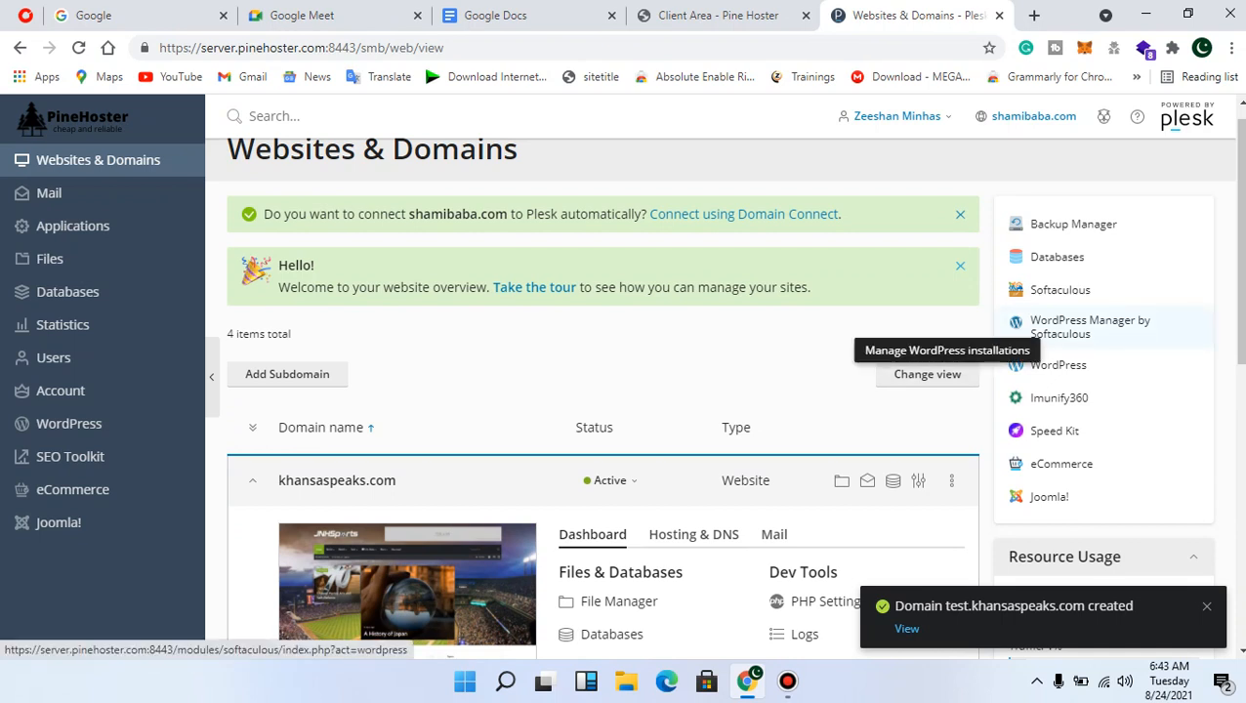
click(1084, 326)
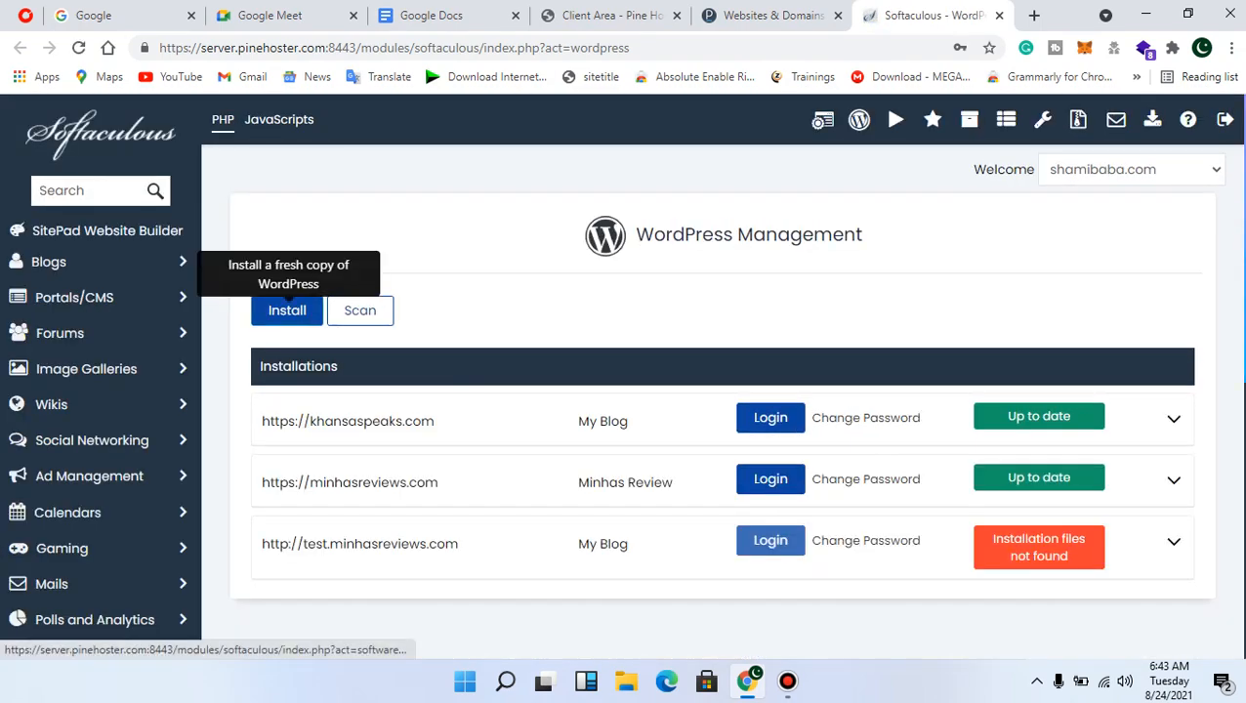
Start a WordPress install on test.khansaspeaks.com with the wp directory cleared to install at root
click(287, 311)
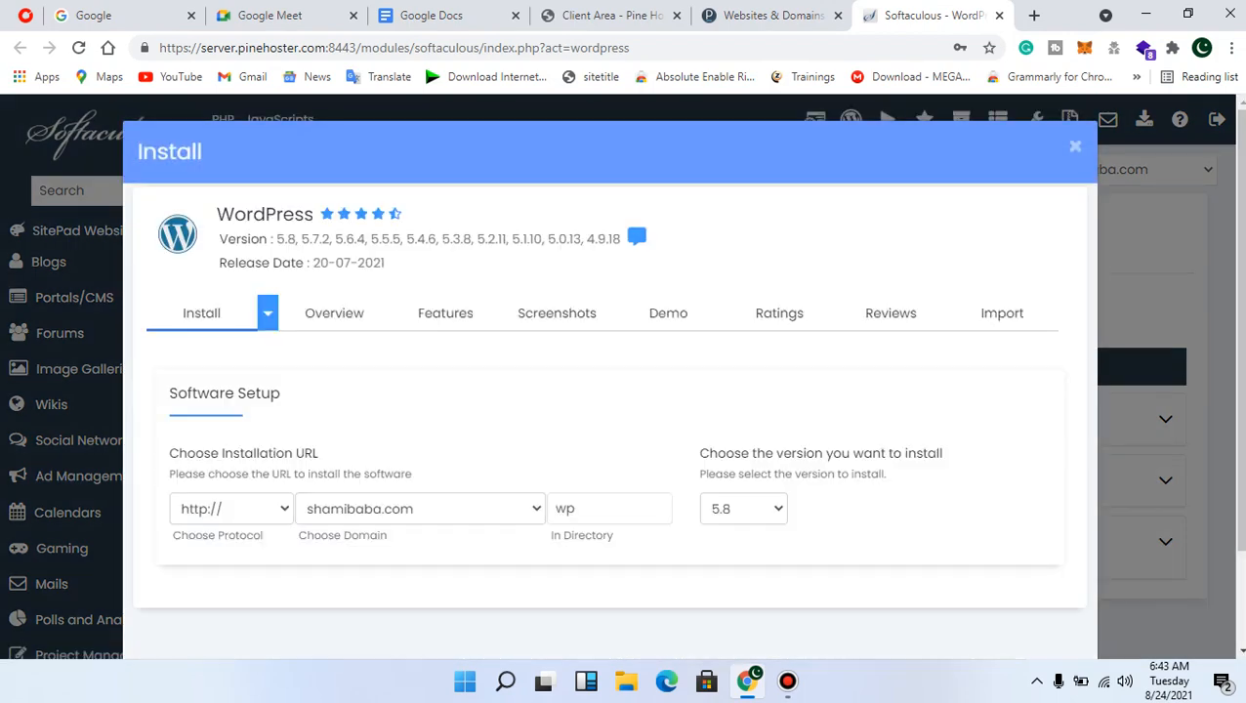
scroll(606, 420, down, 4)
scroll(605, 420, up, 2)
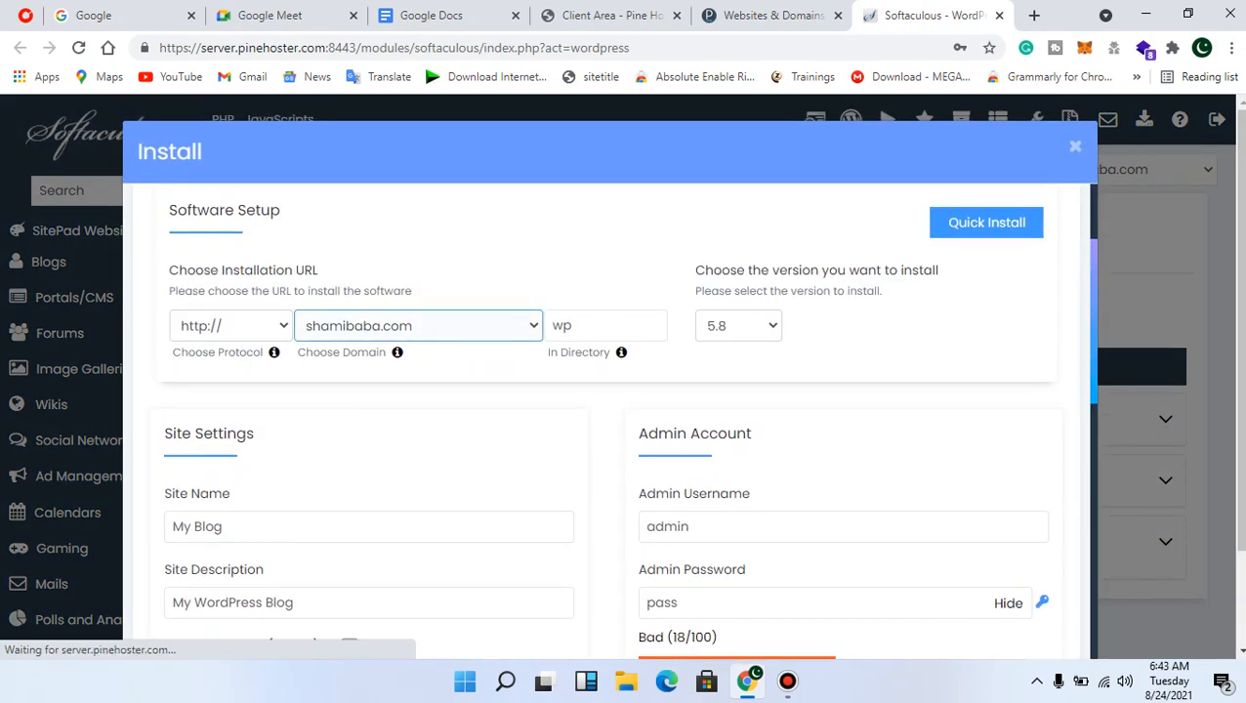
click(418, 325)
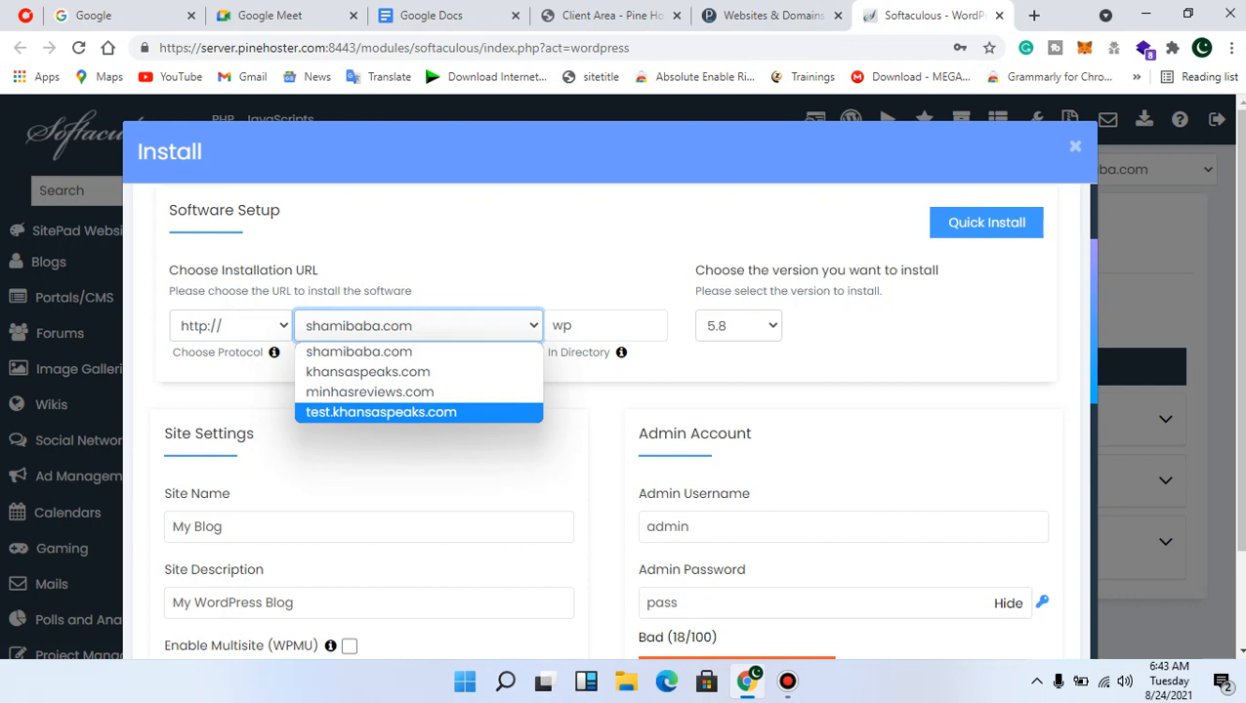
click(381, 412)
click(585, 326)
double_click(562, 326)
key(BackSpace)
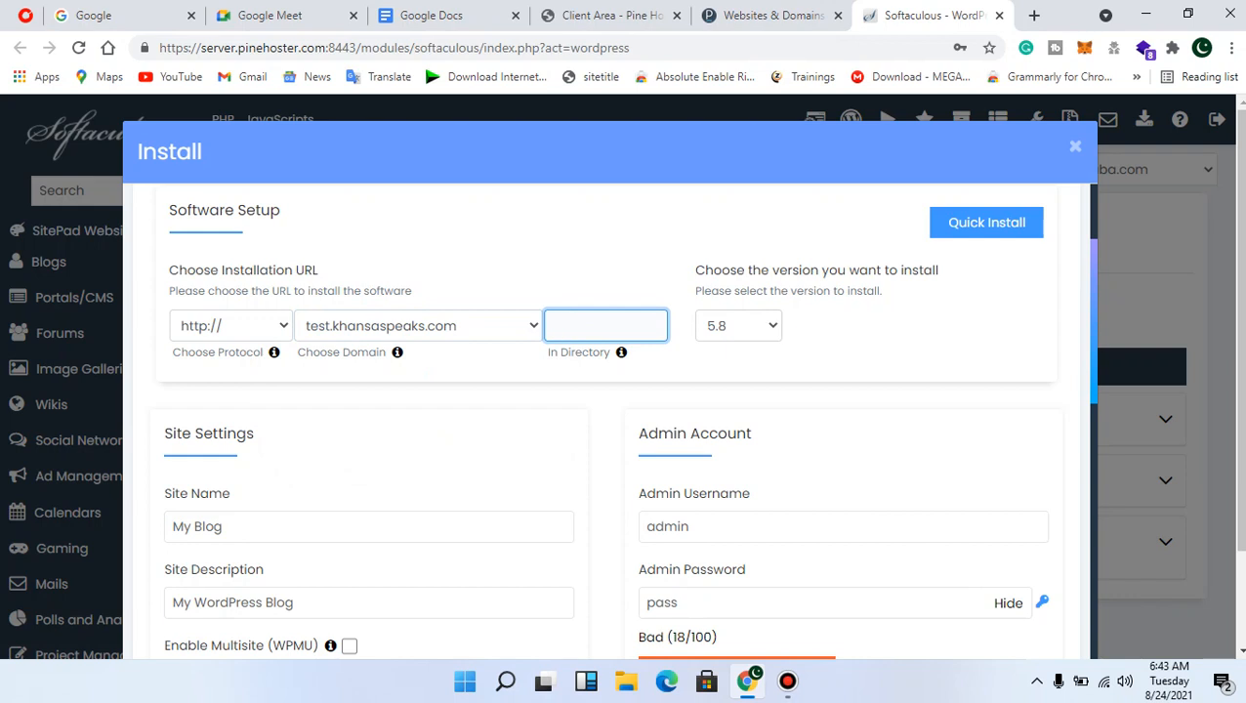
Replace the admin password with a new Strong-rated one and submit the installation
scroll(606, 420, down, 2)
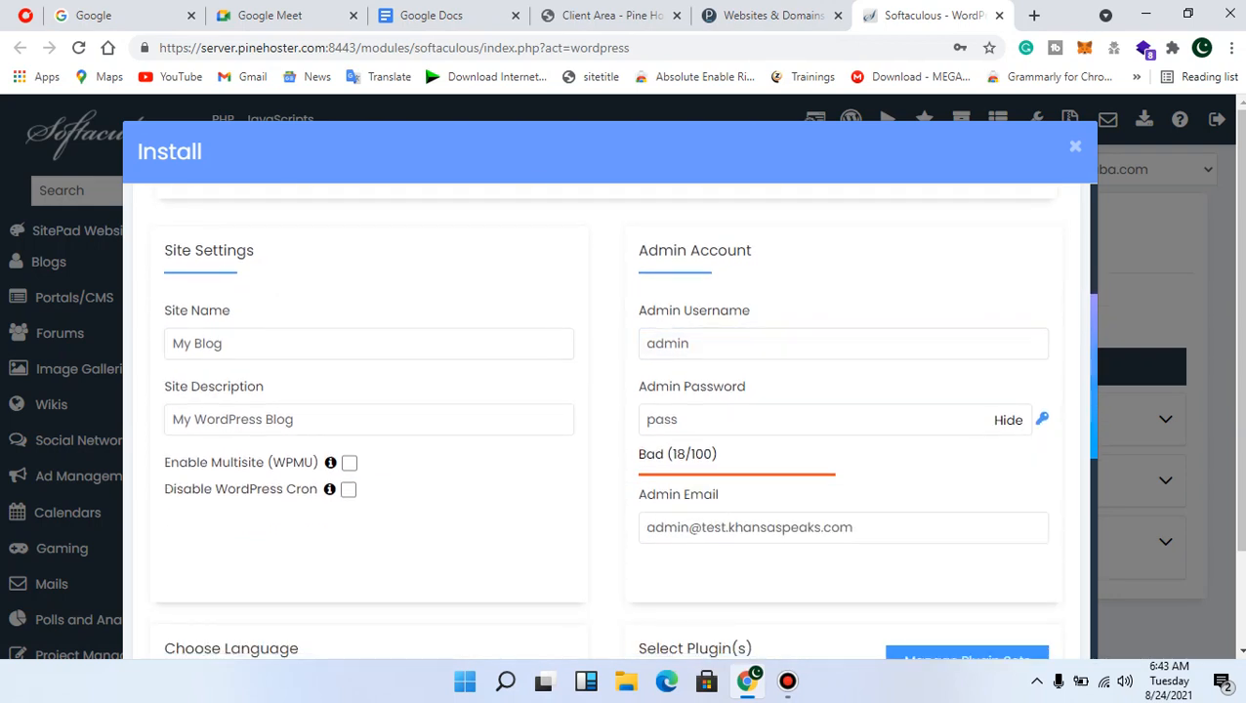
click(1008, 420)
double_click(684, 420)
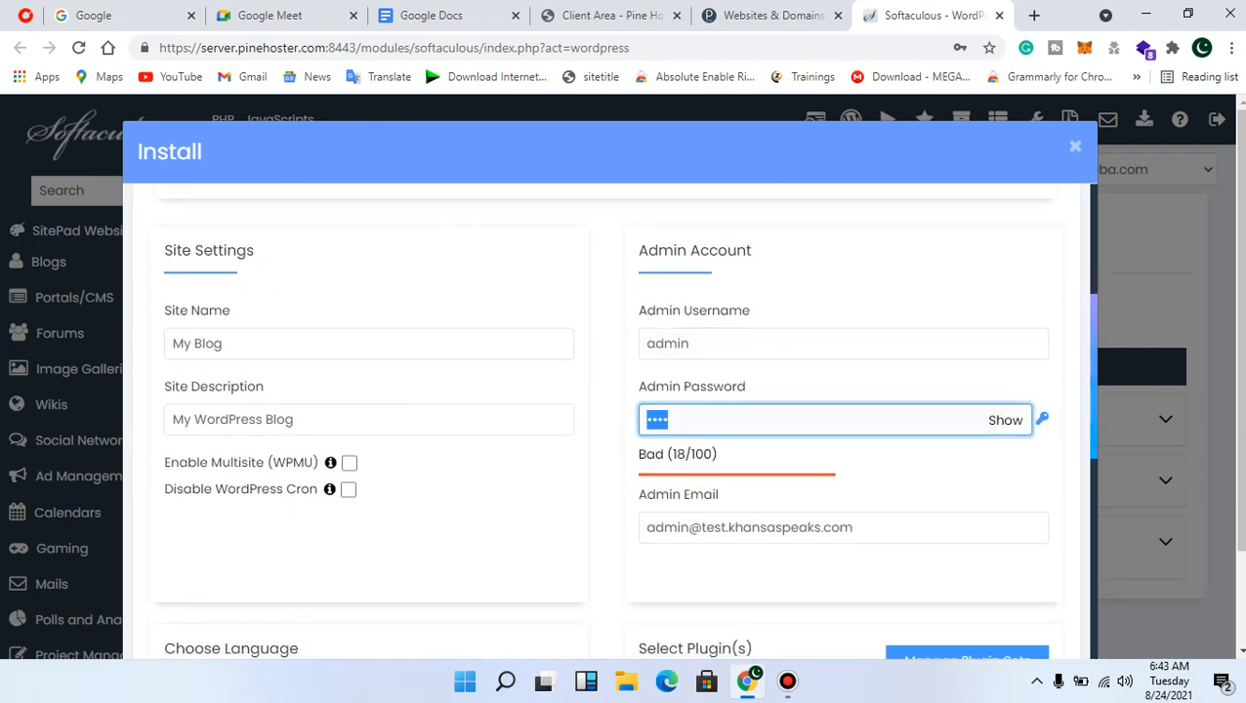
key(BackSpace)
text(•••)
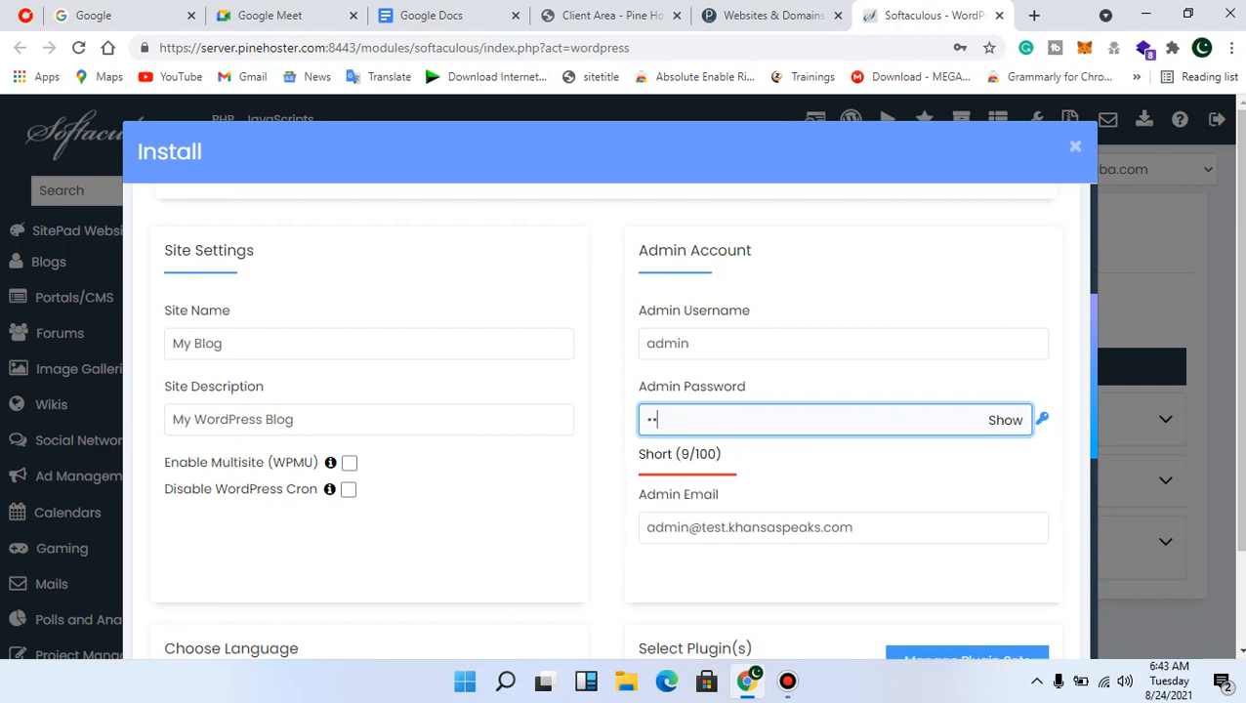
text(••••••)
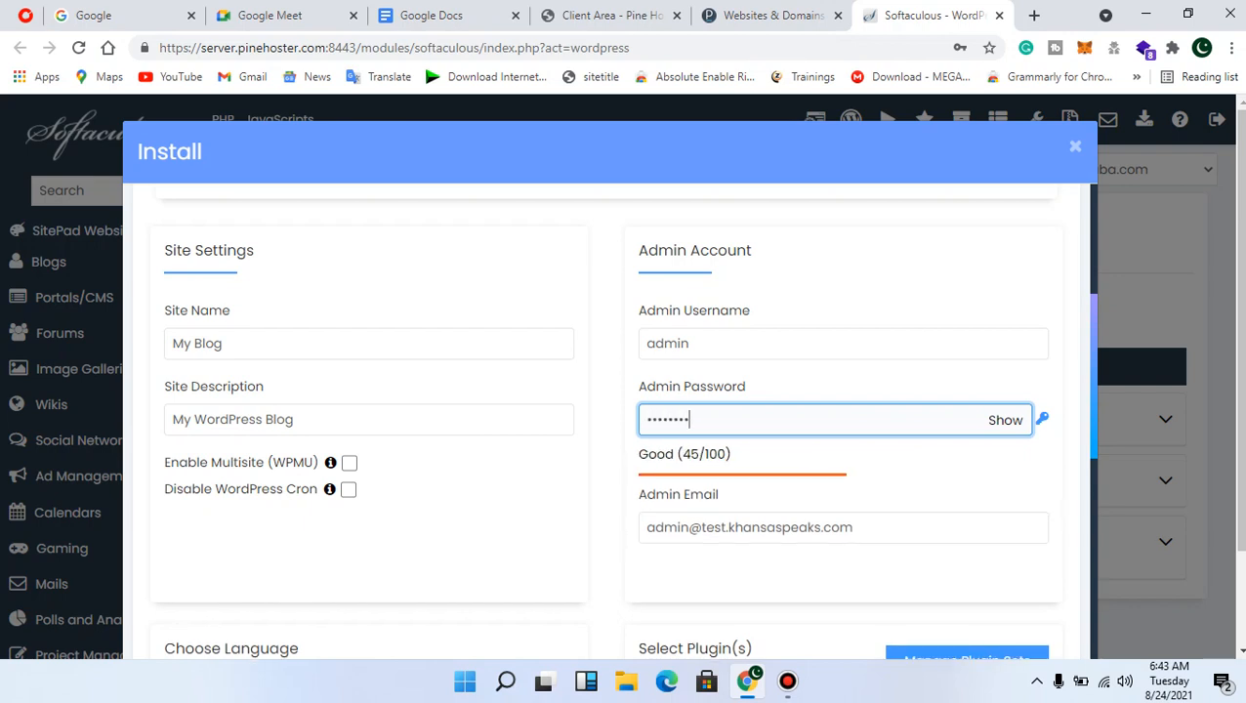
text(••••)
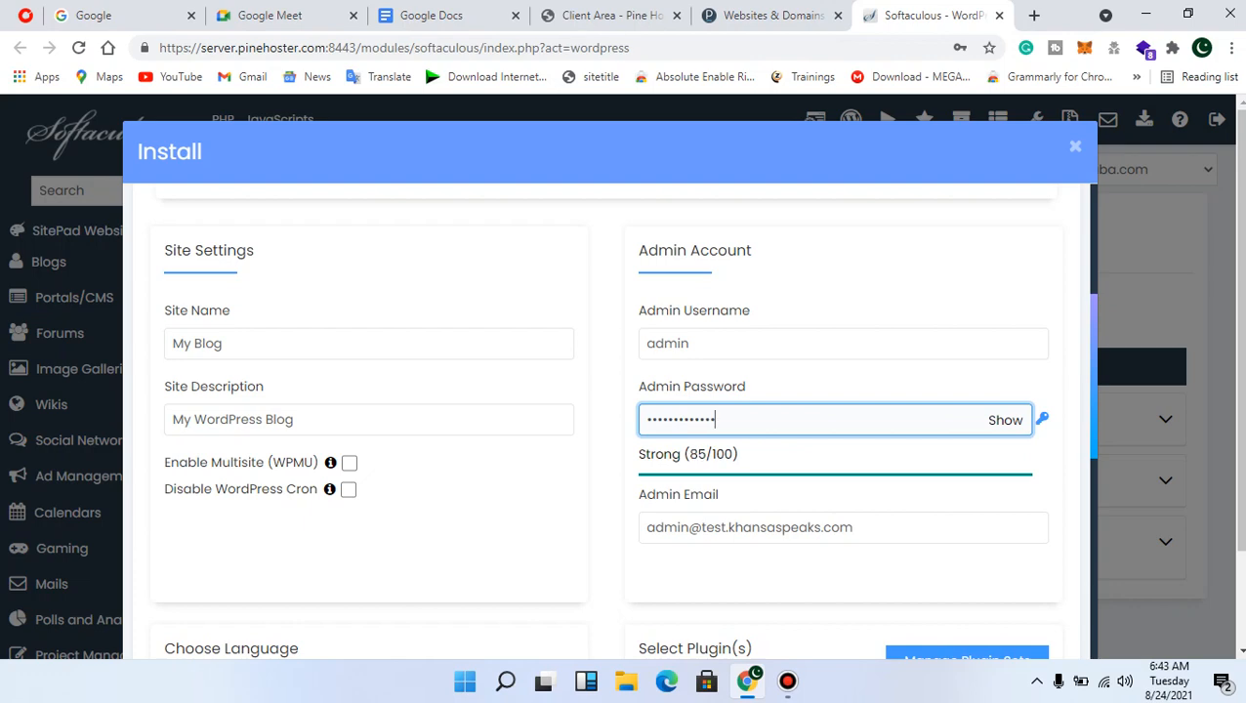
scroll(606, 420, down, 4)
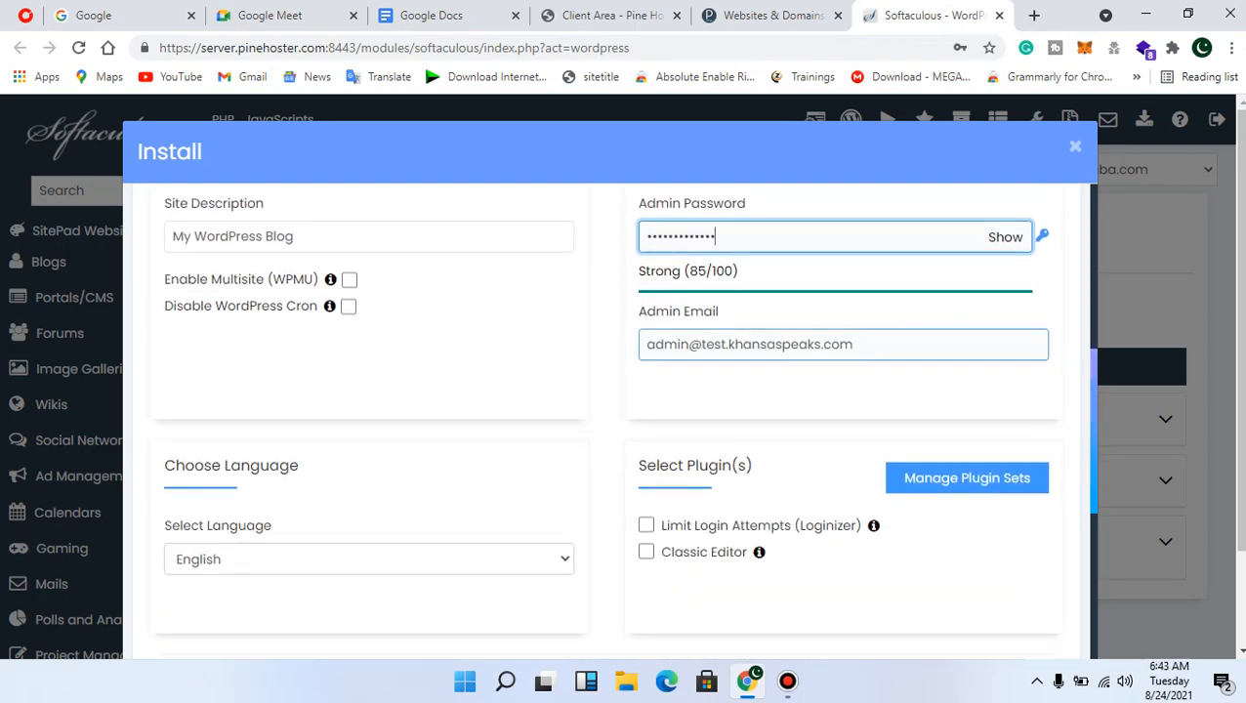
scroll(1030, 647, down, 4)
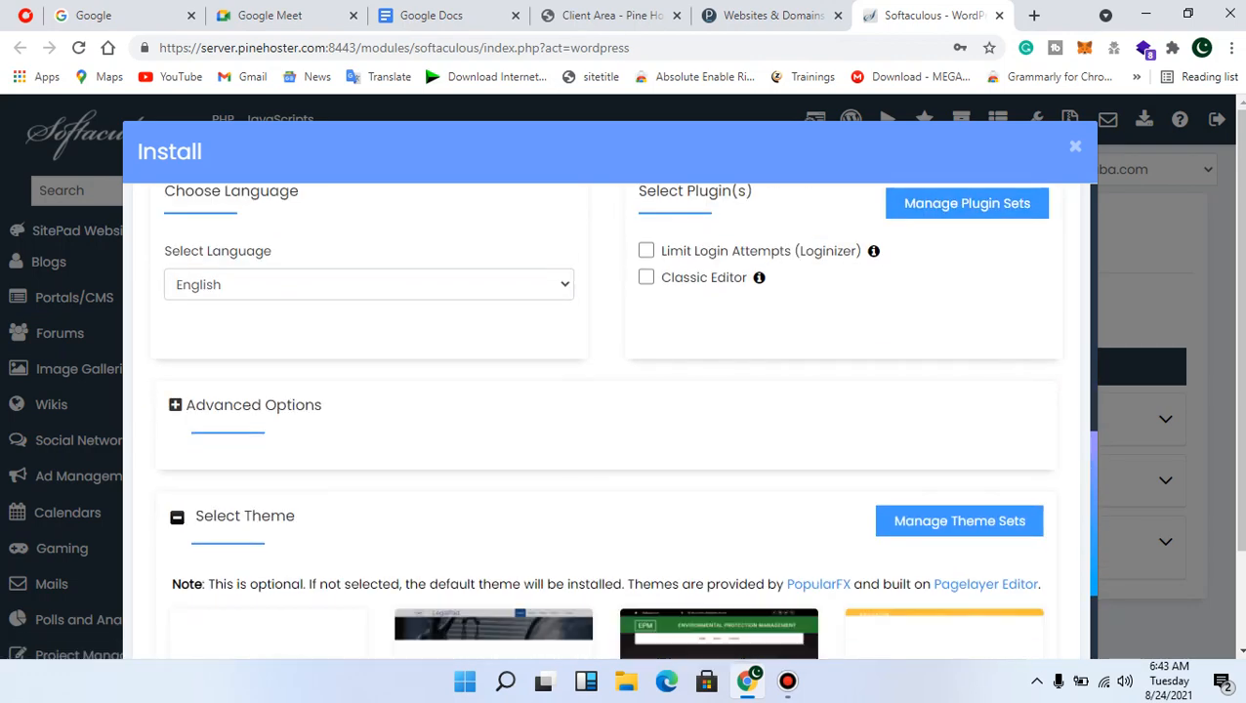
scroll(1030, 647, up, 2)
scroll(605, 419, down, 2)
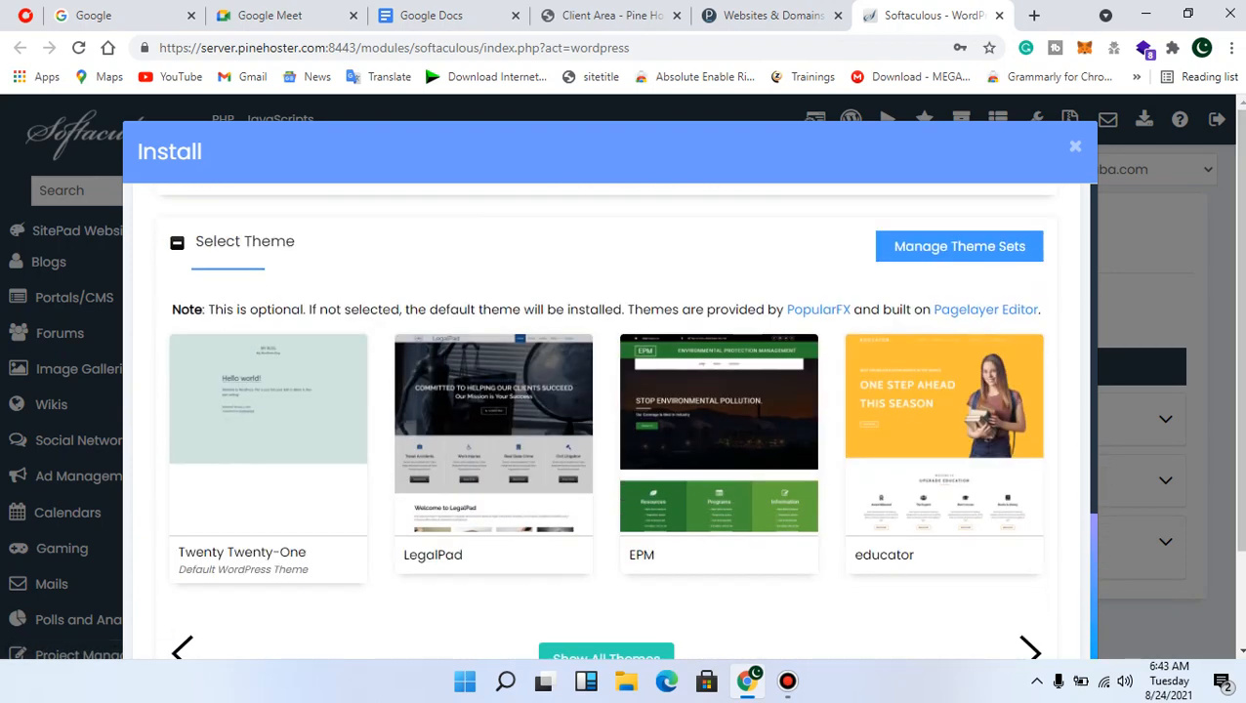
scroll(605, 420, down, 2)
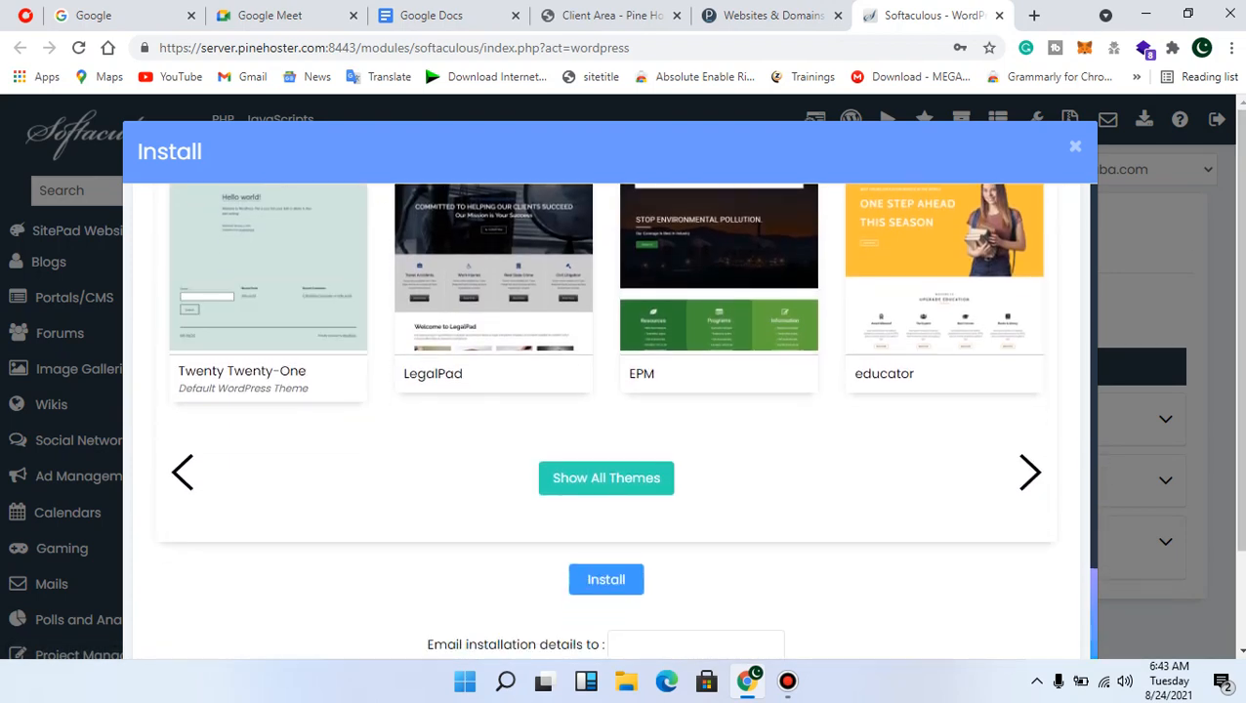
scroll(605, 420, down, 2)
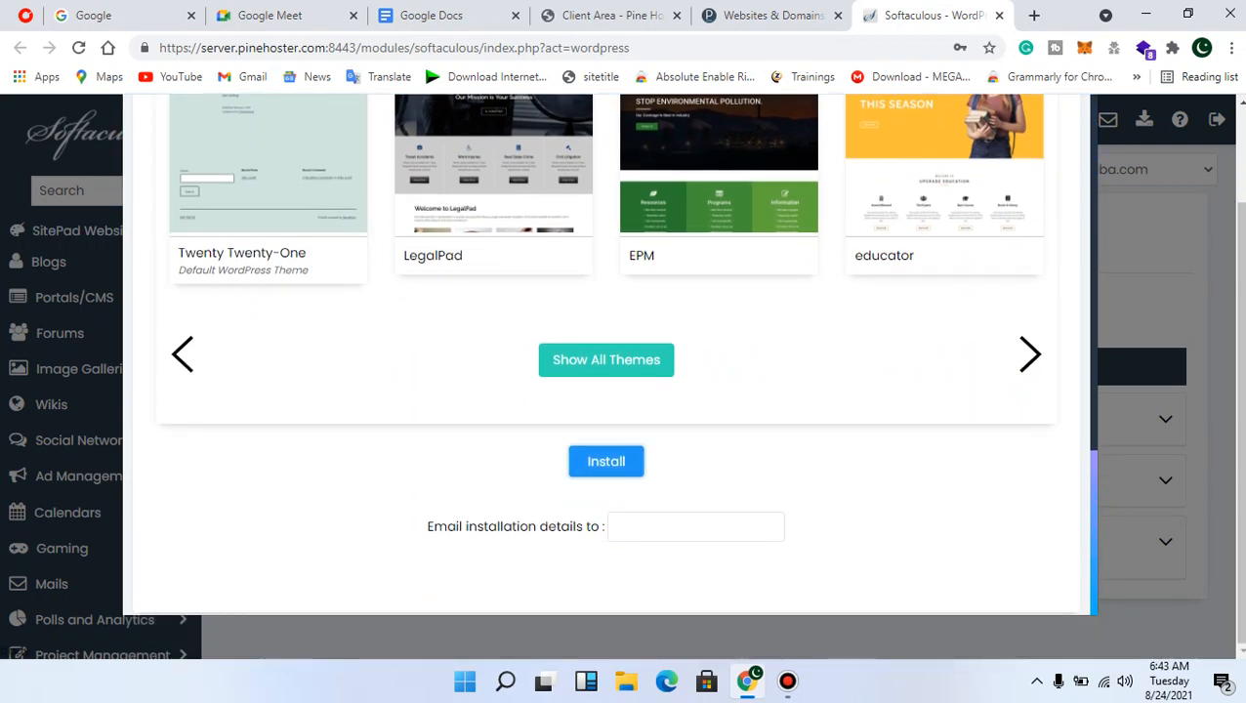
click(606, 461)
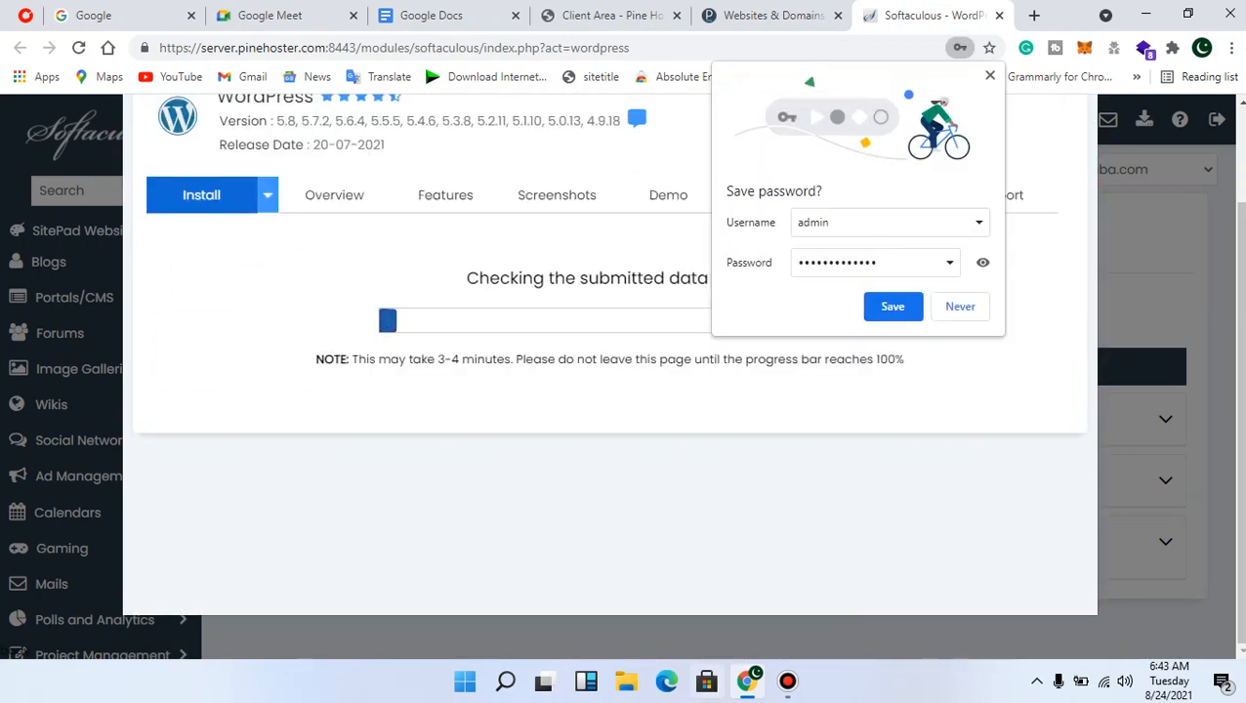
Decline Chrome's password save offer and wait for WordPress to finish installing at test.khansaspeaks.com
click(893, 306)
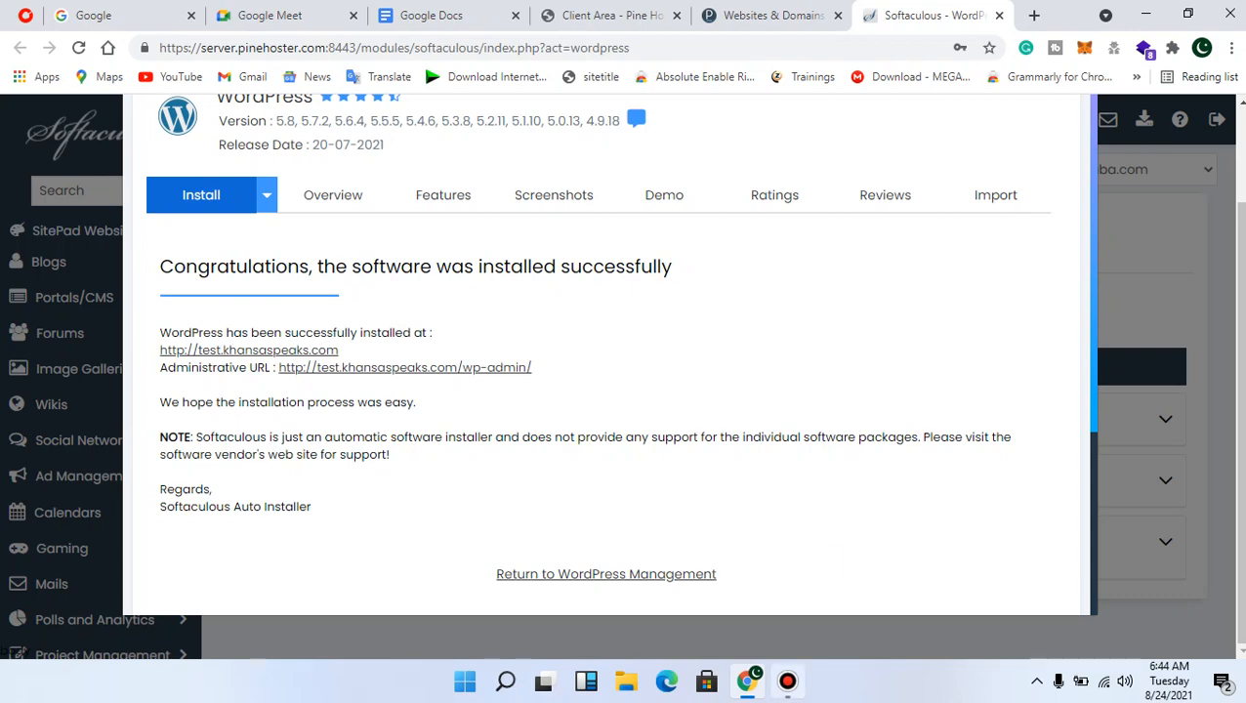
click(787, 682)
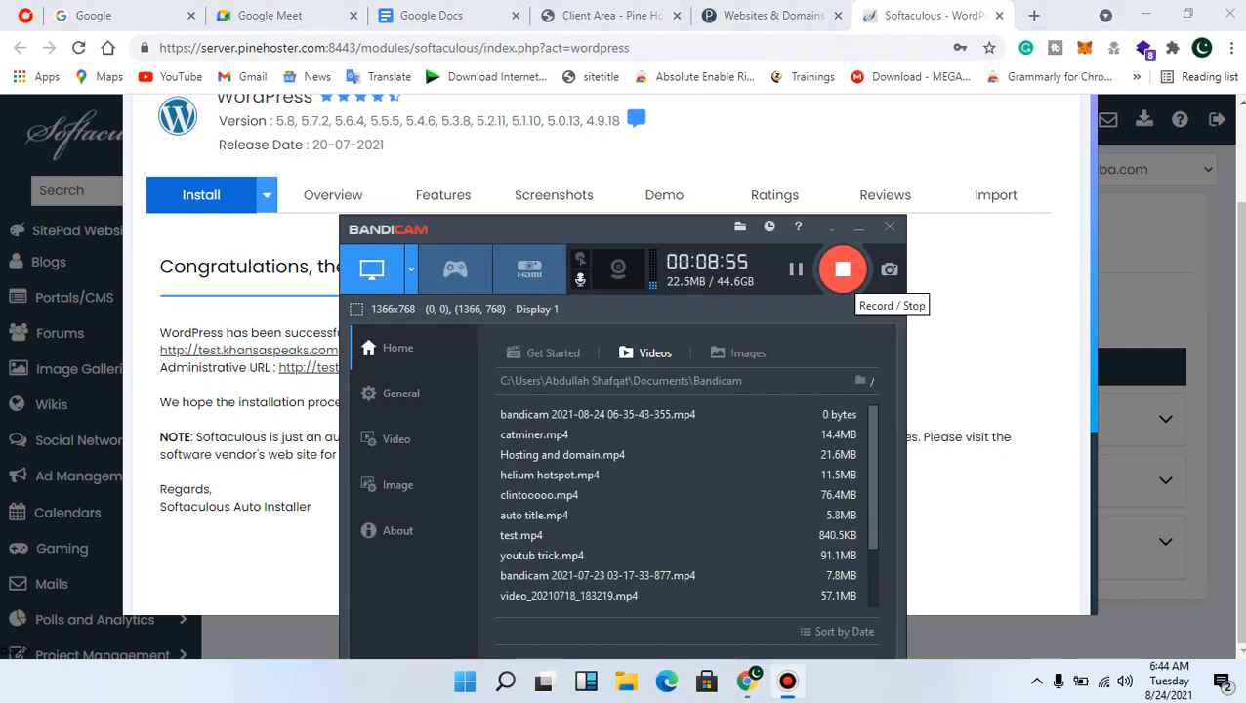